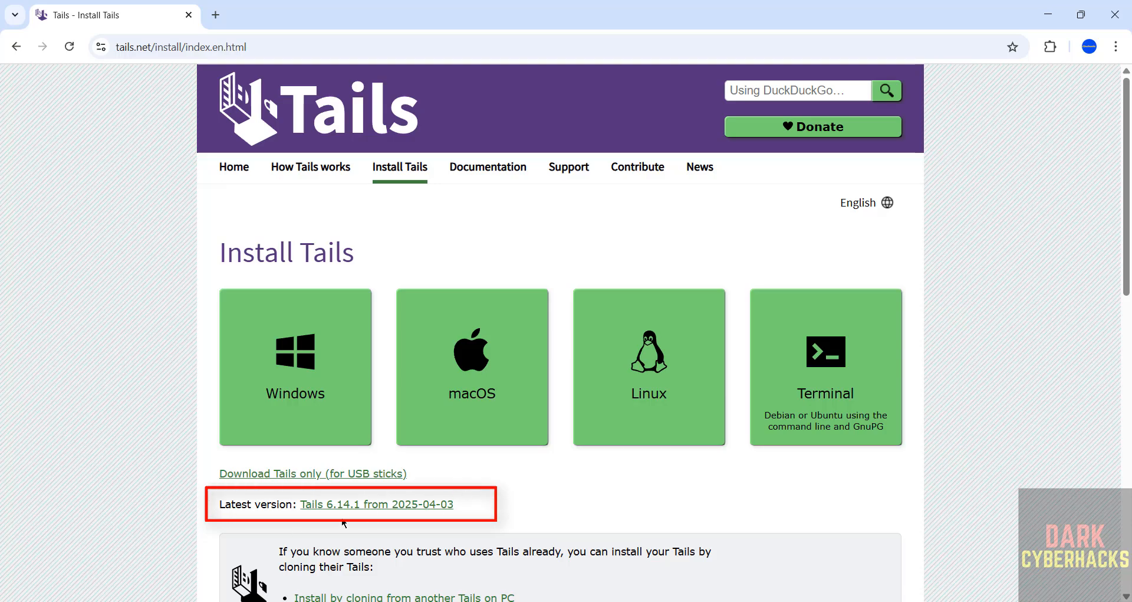
# Step: Open the Burning a Tails DVD instructions and start downloading the Tails 6.14.1 ISO image
pyautogui.scroll(-12, 344, 523)
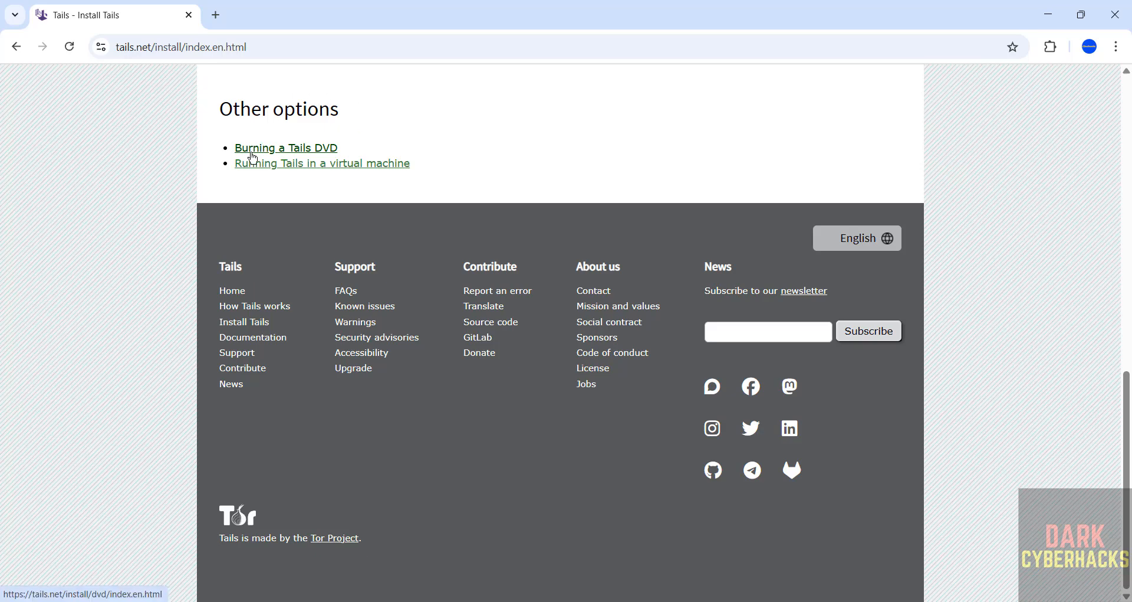
pyautogui.click(253, 155)
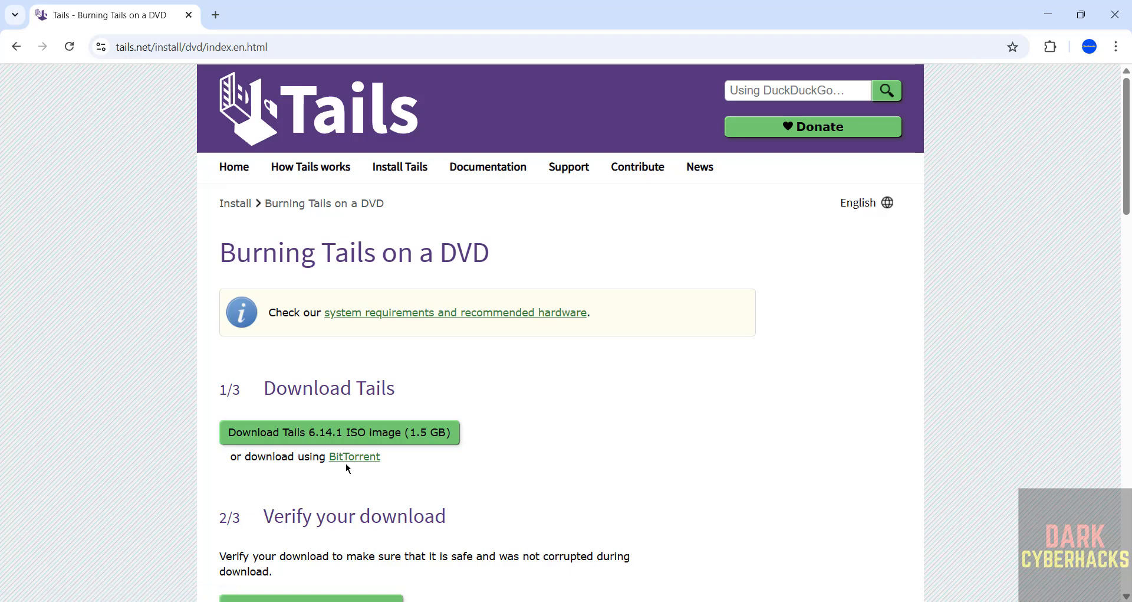
pyautogui.click(247, 443)
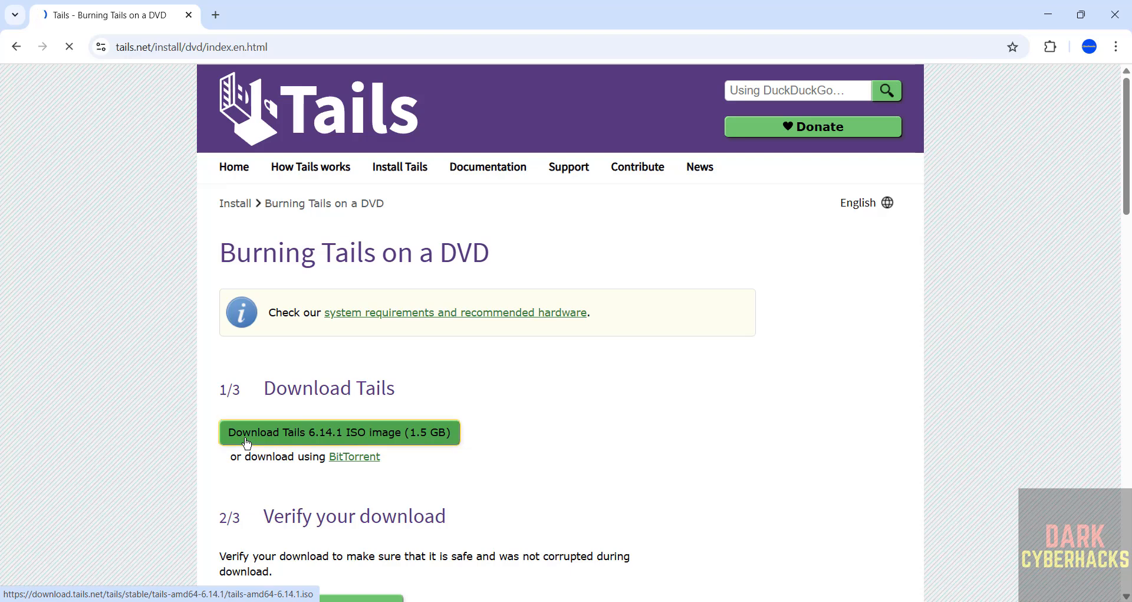
# Step: Cancel the running tails-amd64-6.14.1 (1).iso download and remove its entry from the download history
pyautogui.hotkey('ctrl', 'j')
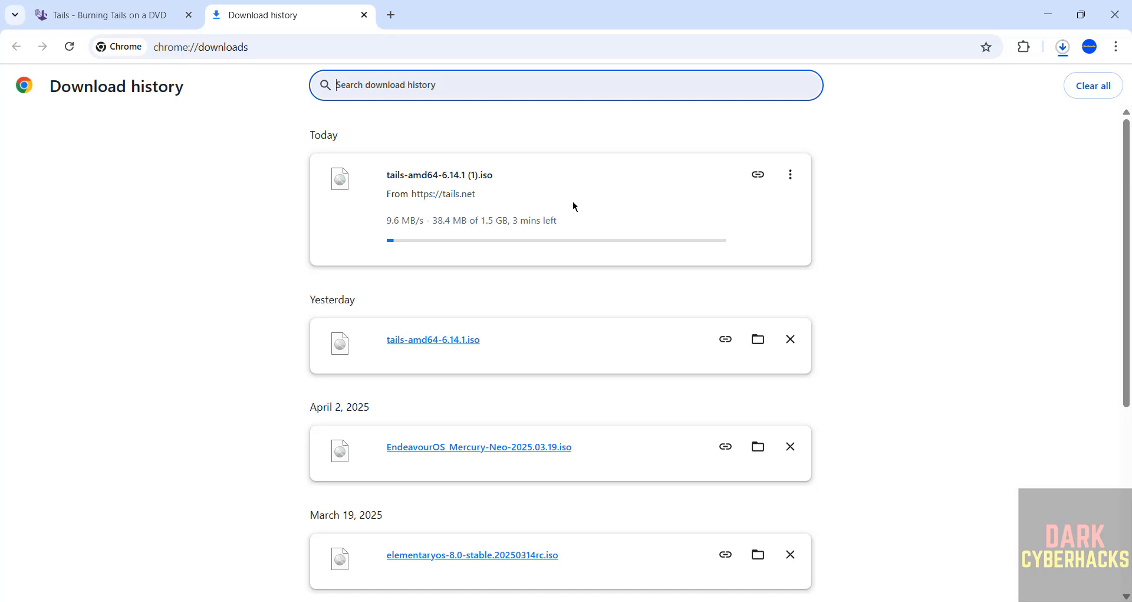
pyautogui.click(790, 176)
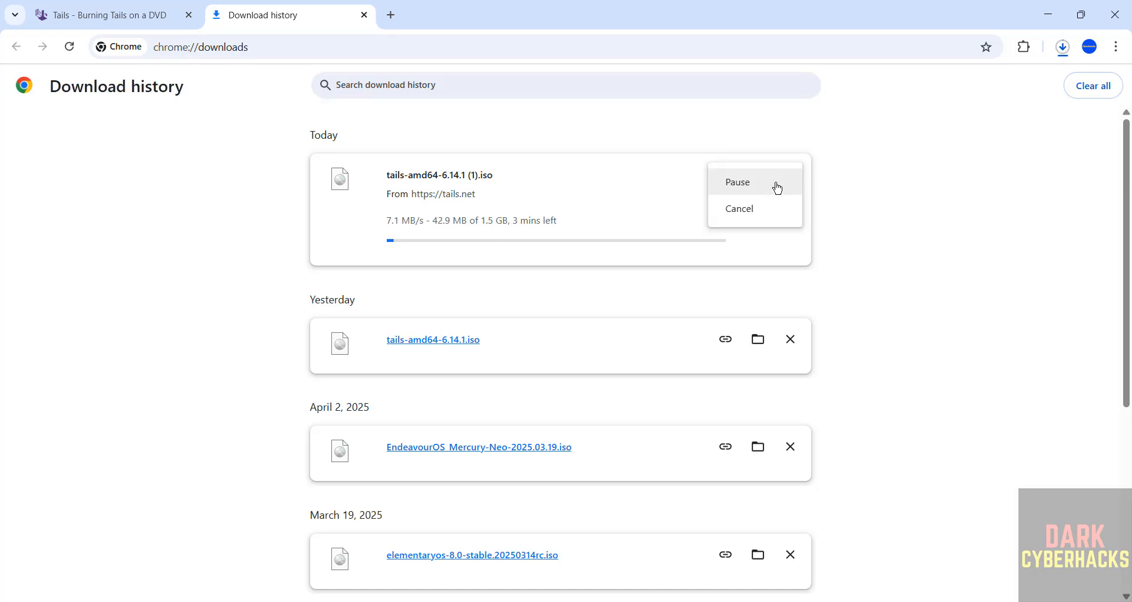
pyautogui.click(740, 209)
pyautogui.click(790, 175)
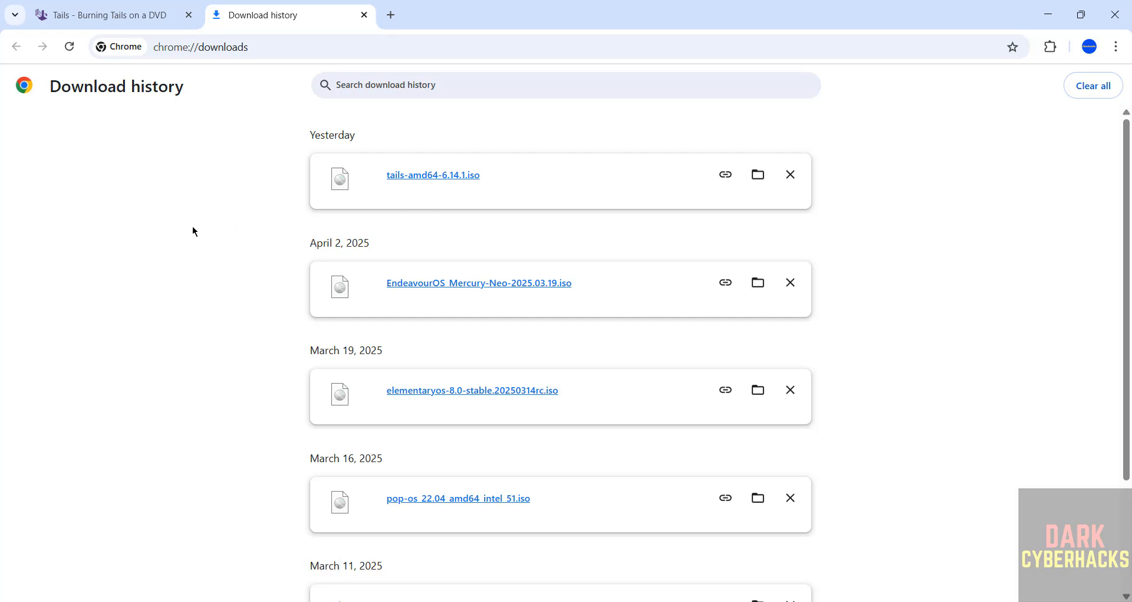
# Step: Search the computer for vmware and launch VMware Workstation Pro
pyautogui.press('super')
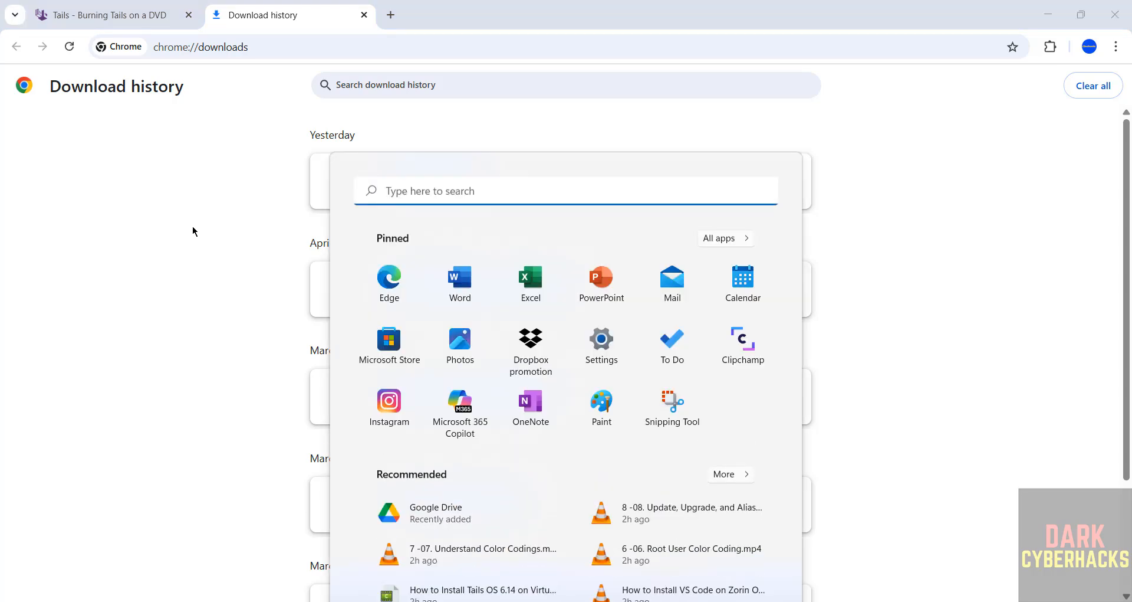
pyautogui.write('vmware')
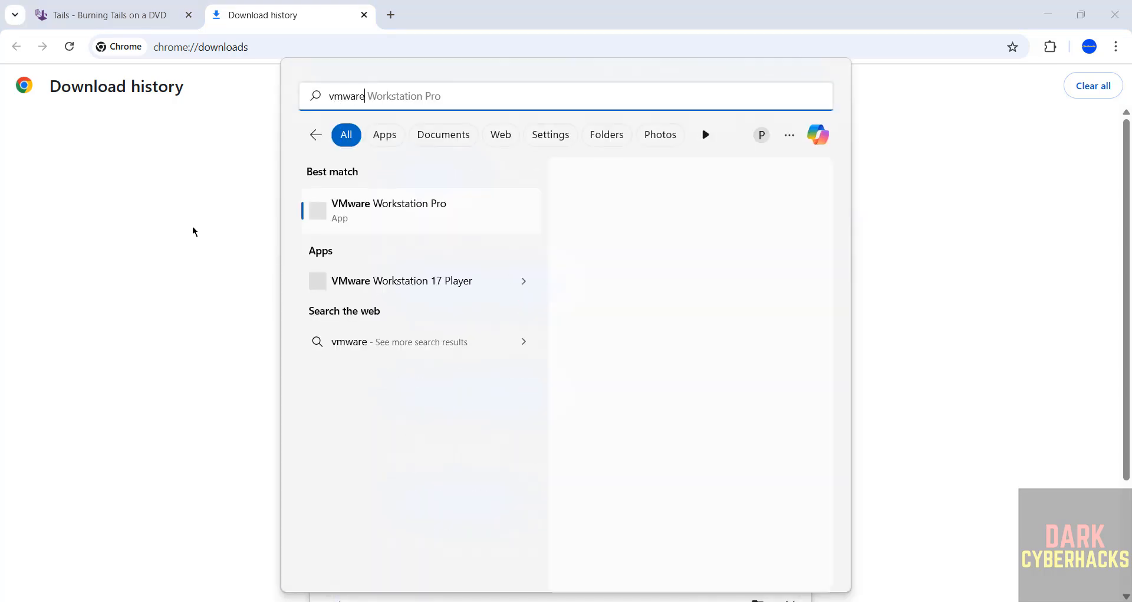
pyautogui.press('Return')
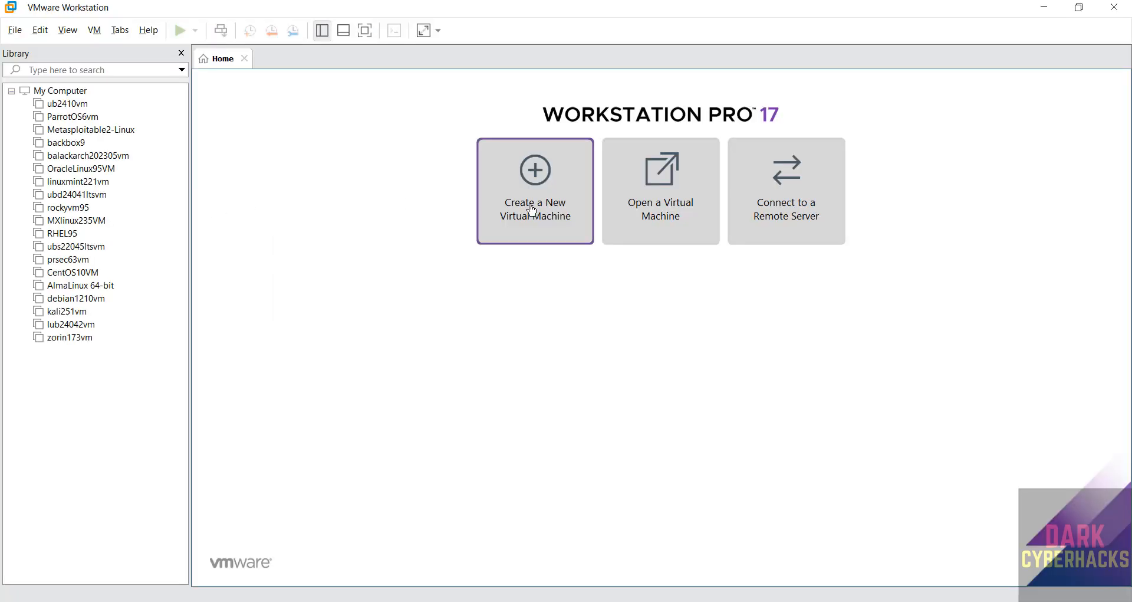
# Step: Start creating a new virtual machine with the Typical (recommended) configuration
pyautogui.click(15, 30)
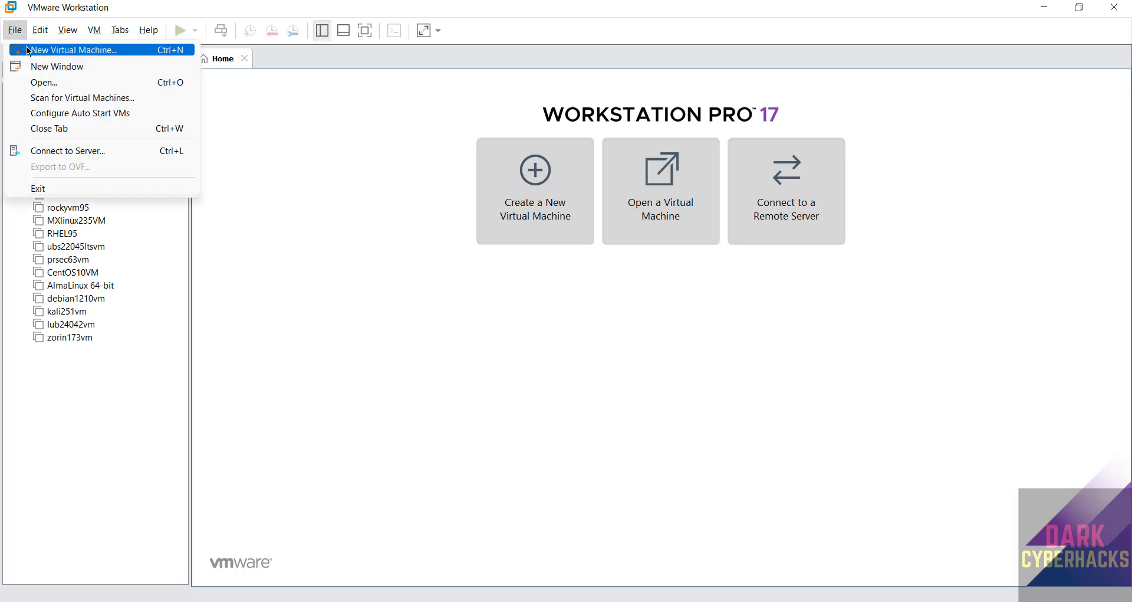
pyautogui.click(28, 49)
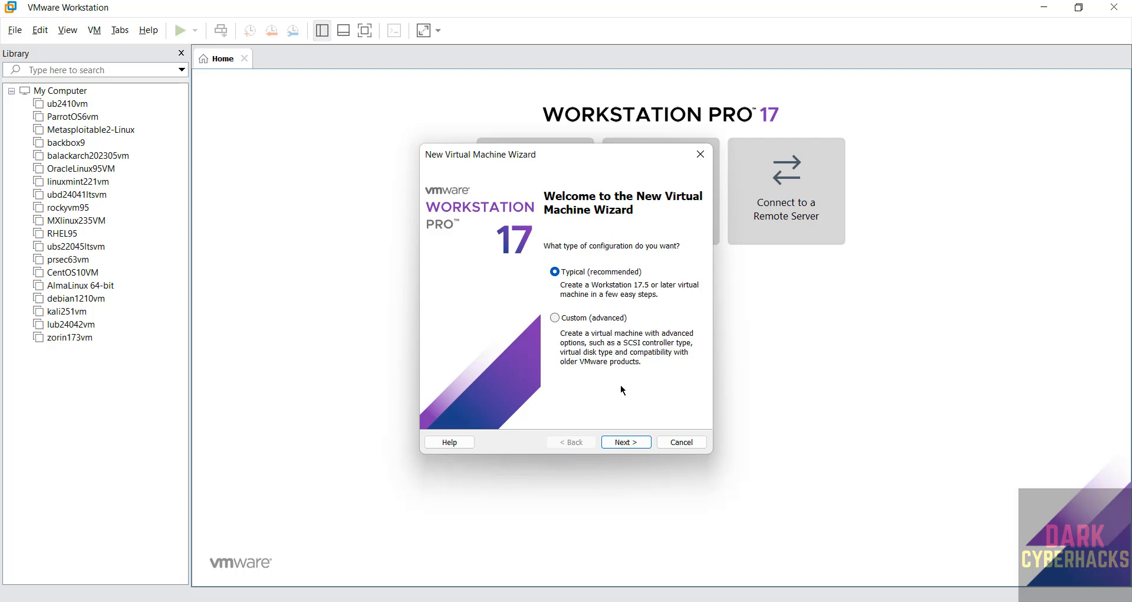
pyautogui.click(626, 442)
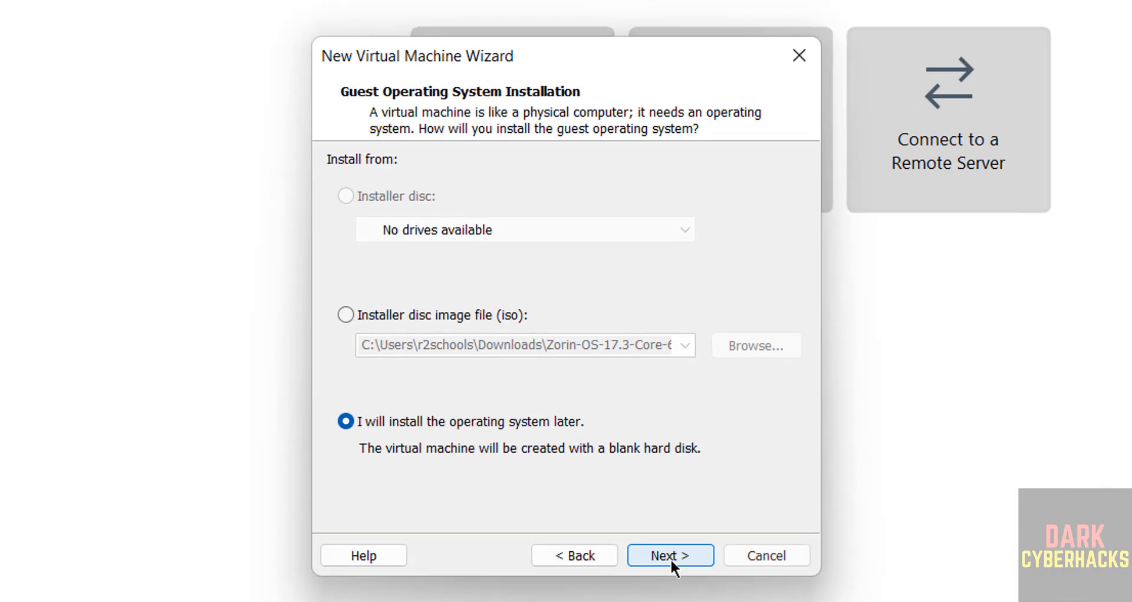
# Step: Use tails-amd64-6.14.1.iso from the Downloads folder as the installer disc image for the guest system
pyautogui.click(372, 314)
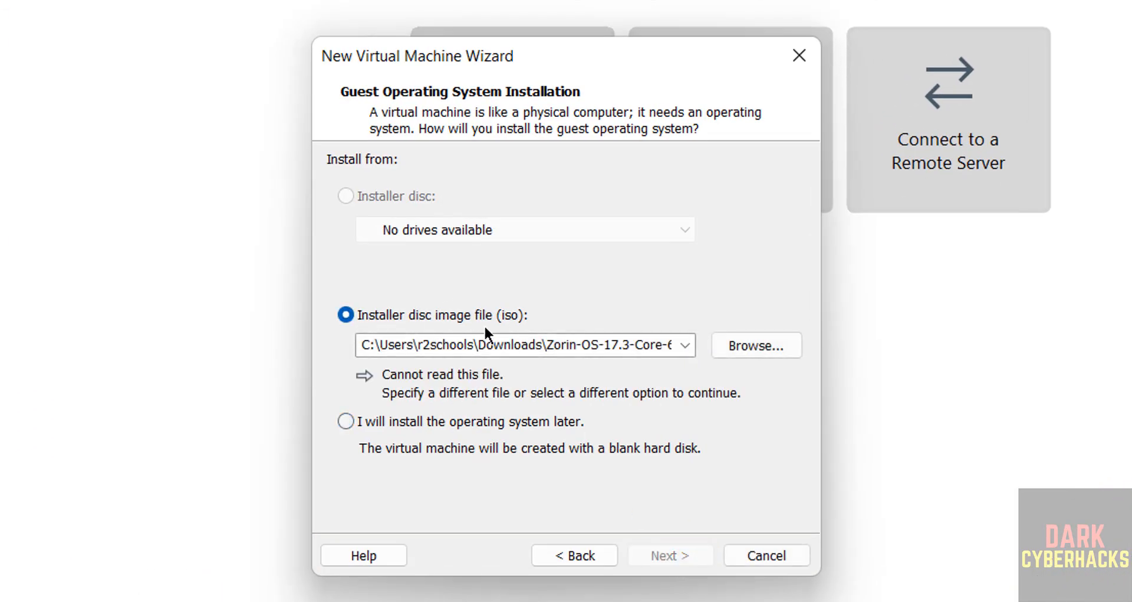
pyautogui.click(760, 346)
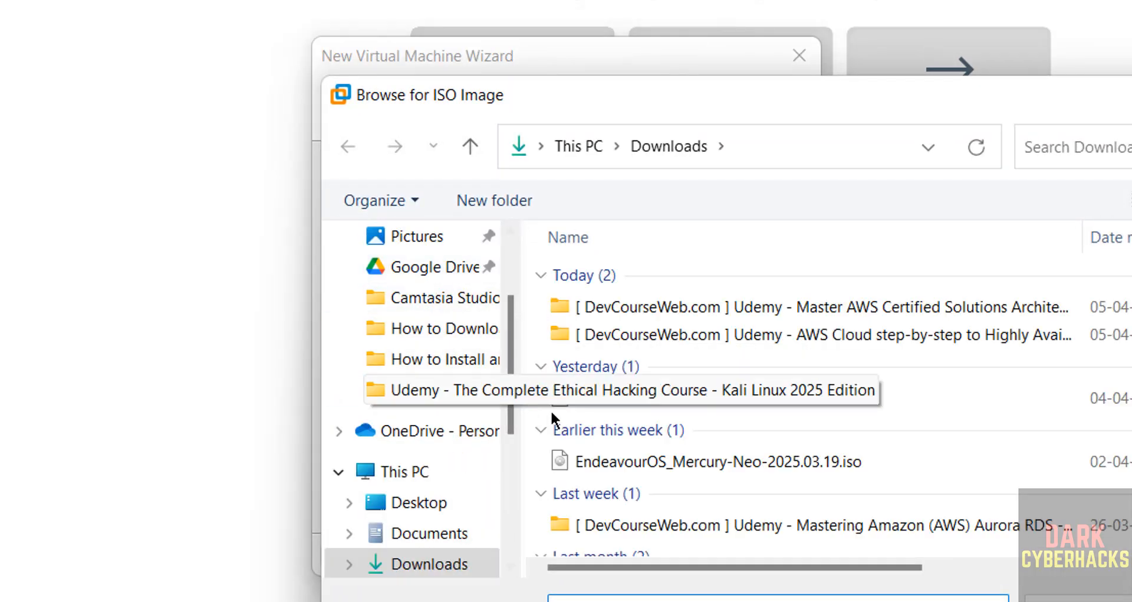
pyautogui.click(677, 394)
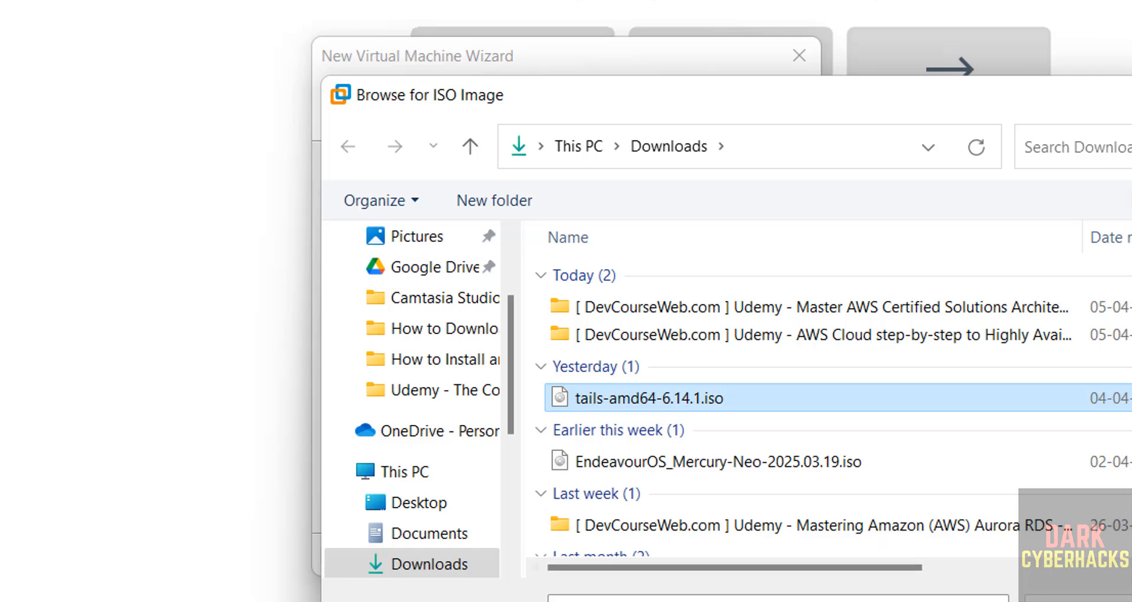
pyautogui.click(657, 403)
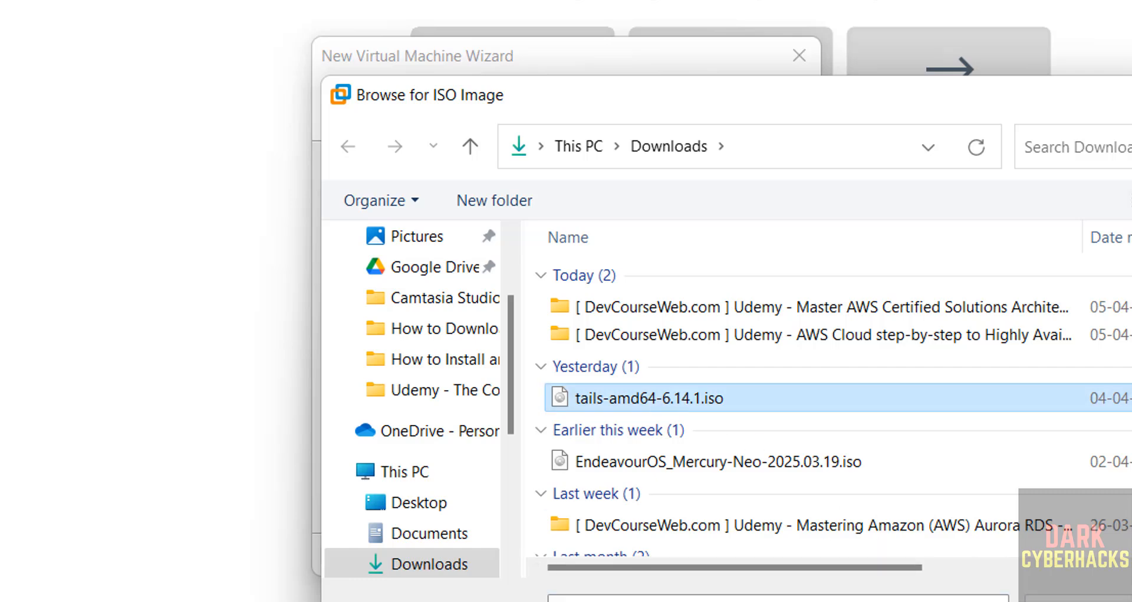
pyautogui.press('Return')
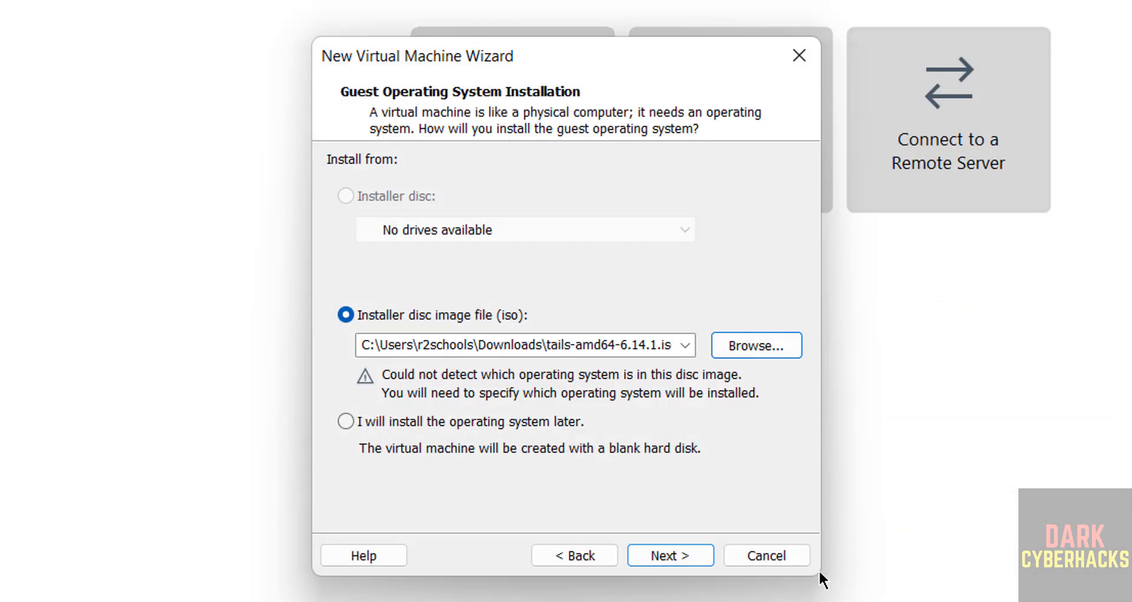
pyautogui.click(690, 555)
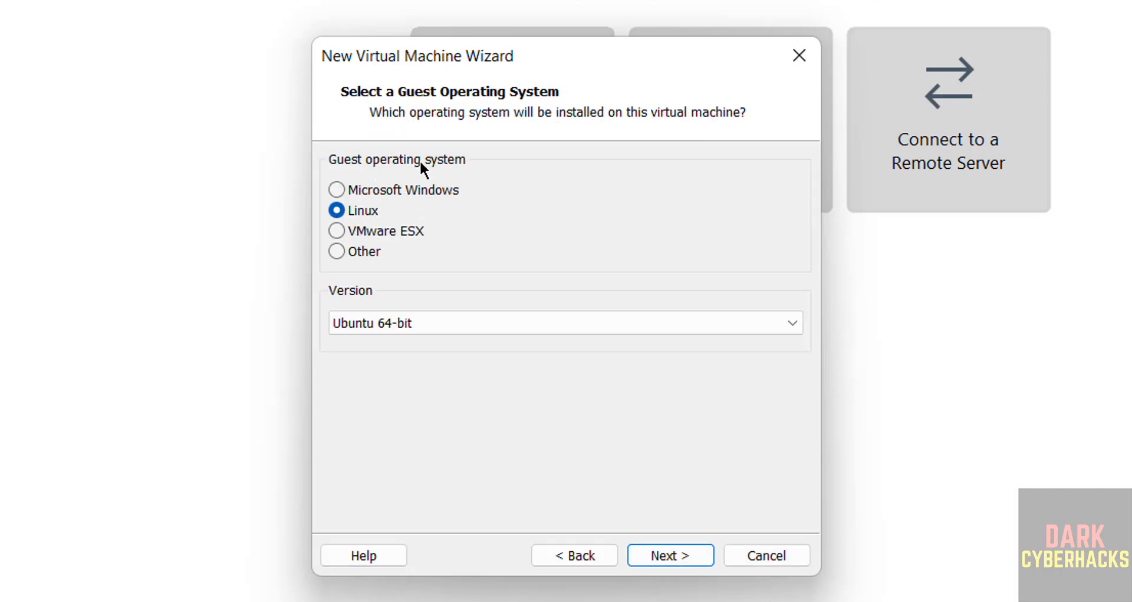
# Step: Set the Linux guest version to Debian 12.x 64-bit and name the virtual machine tailos614vm
pyautogui.click(372, 329)
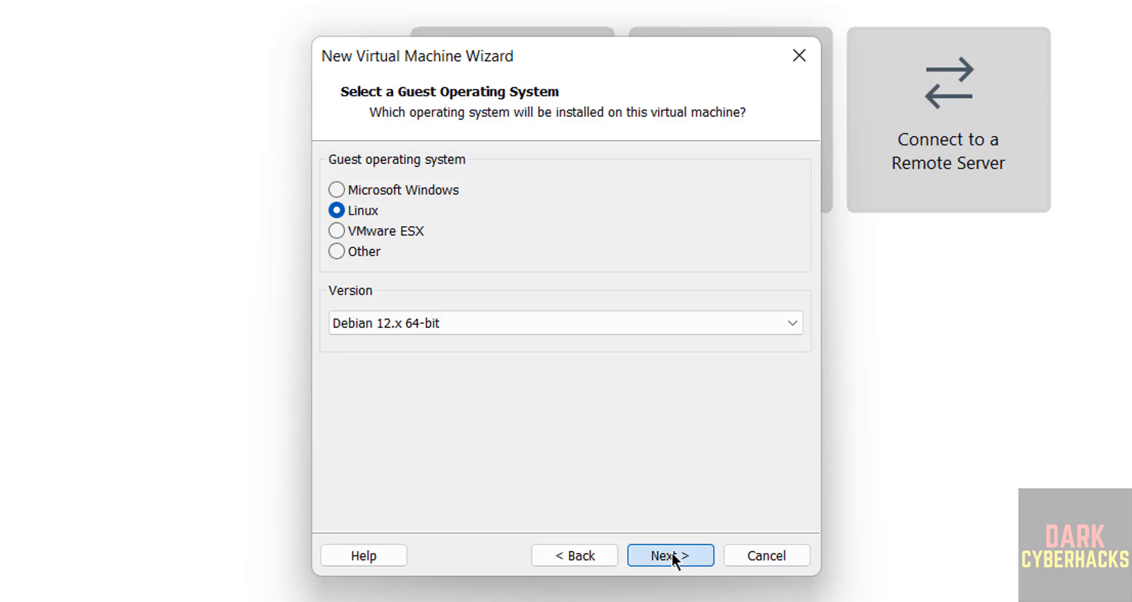
pyautogui.click(672, 551)
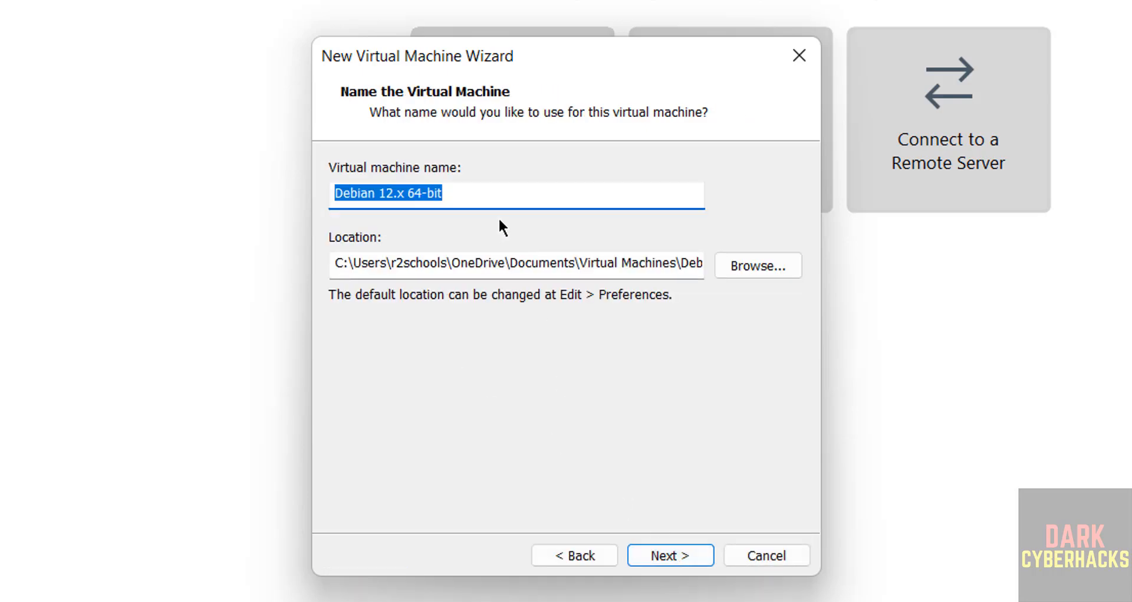
pyautogui.write('tailo')
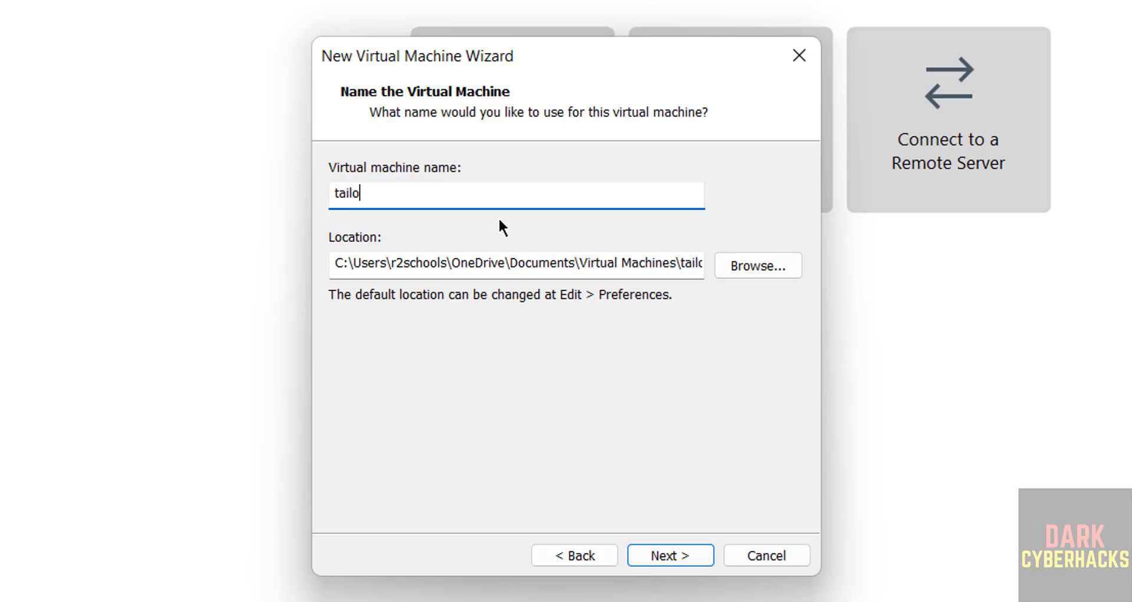
pyautogui.write('s614vm')
# Step: Store the virtual machine in a new folder named tailos614vm inside the VMS folder on the One Touch (E:) drive
pyautogui.hotkey('ctrl', 'a')
pyautogui.hotkey('ctrl', 'c')
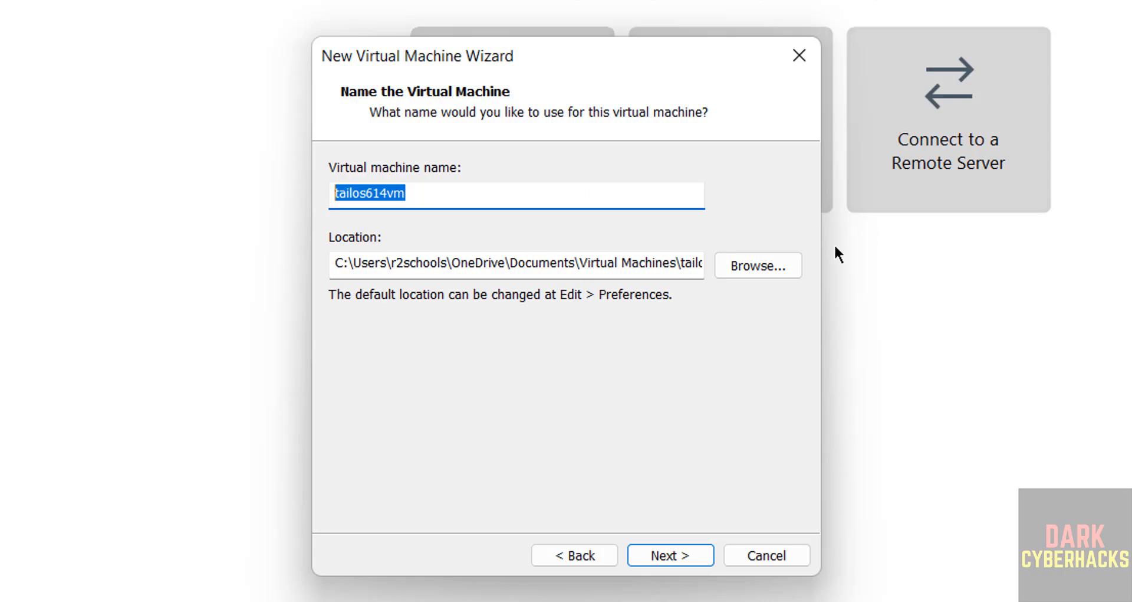
pyautogui.click(736, 265)
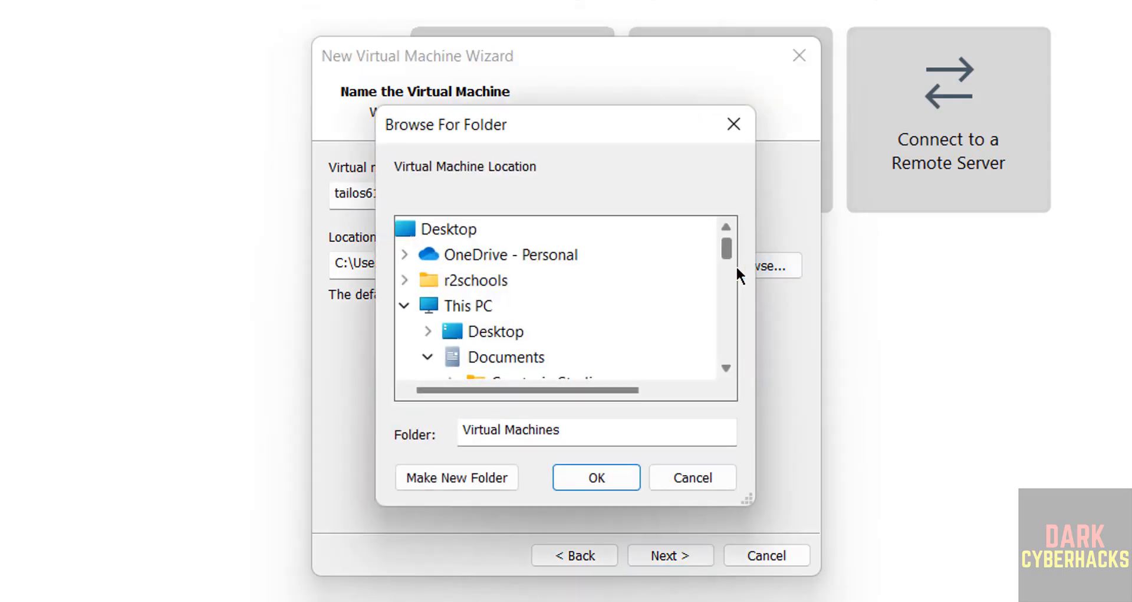
pyautogui.click(429, 357)
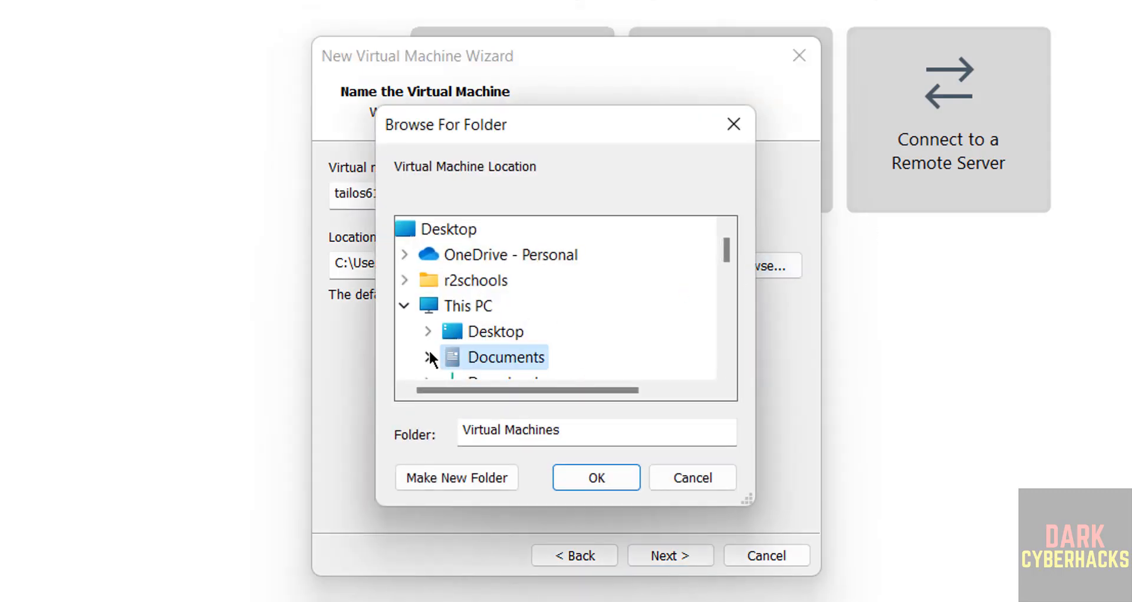
pyautogui.click(730, 313)
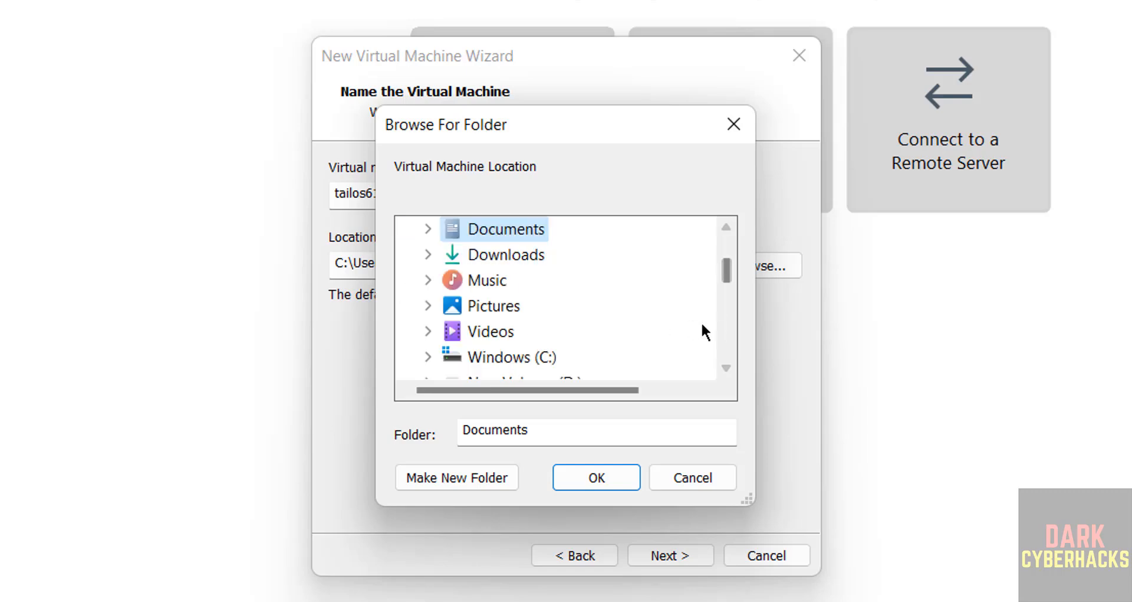
pyautogui.click(726, 321)
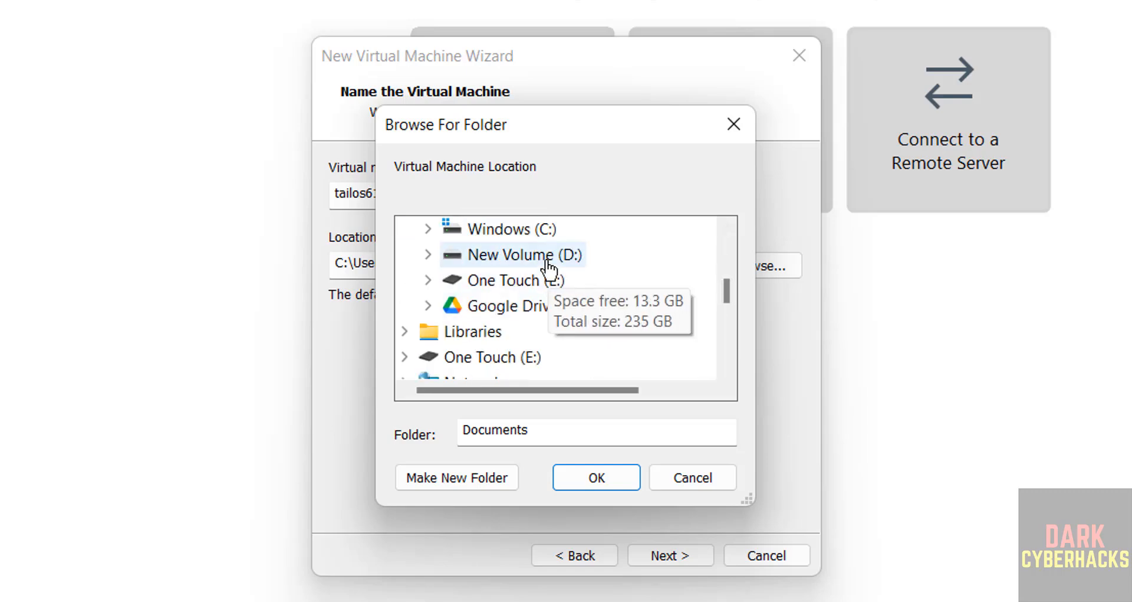
pyautogui.doubleClick(530, 292)
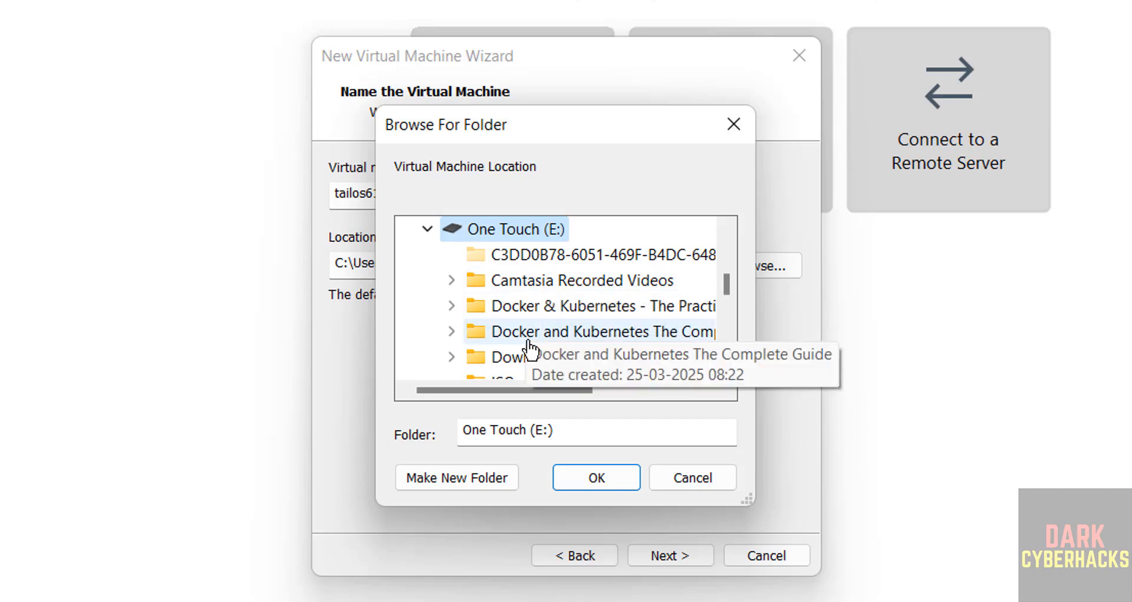
pyautogui.click(468, 478)
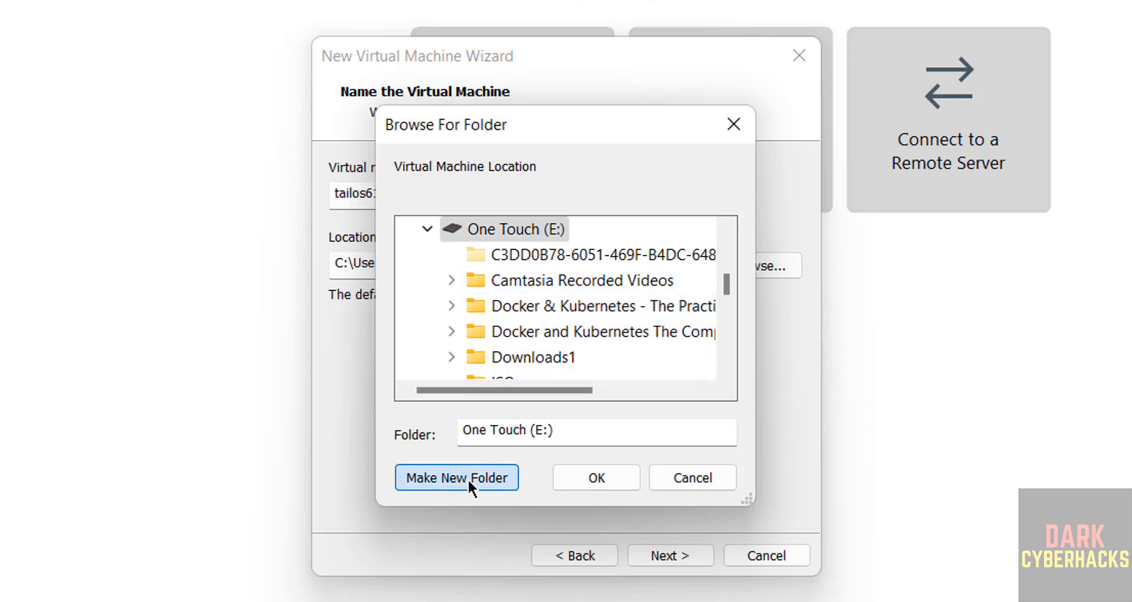
pyautogui.click(730, 315)
pyautogui.doubleClick(522, 357)
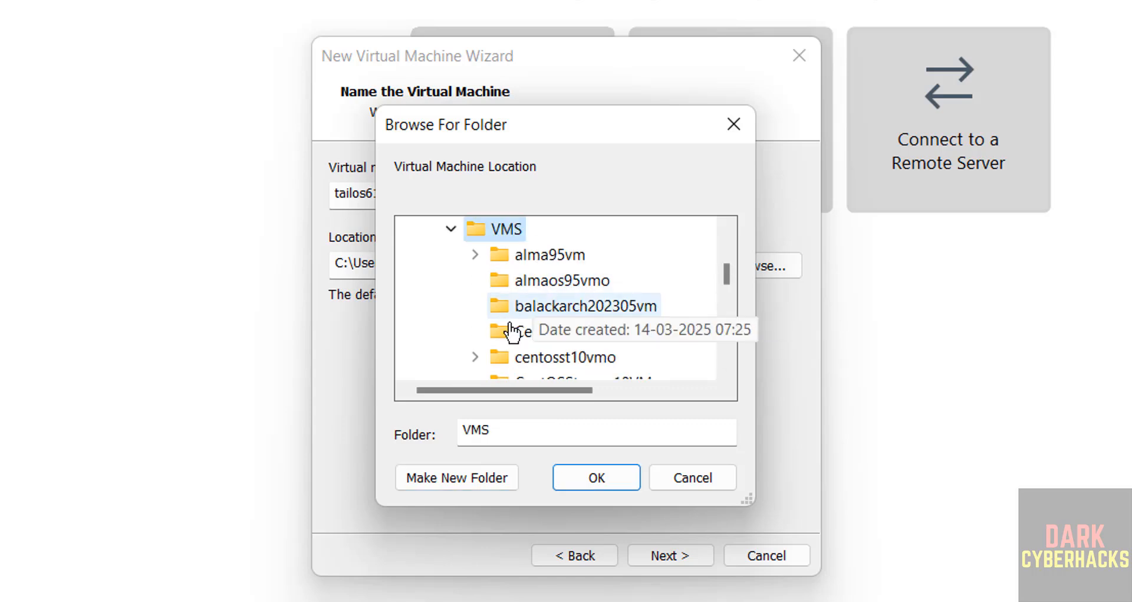
pyautogui.click(457, 476)
pyautogui.hotkey('ctrl', 'v')
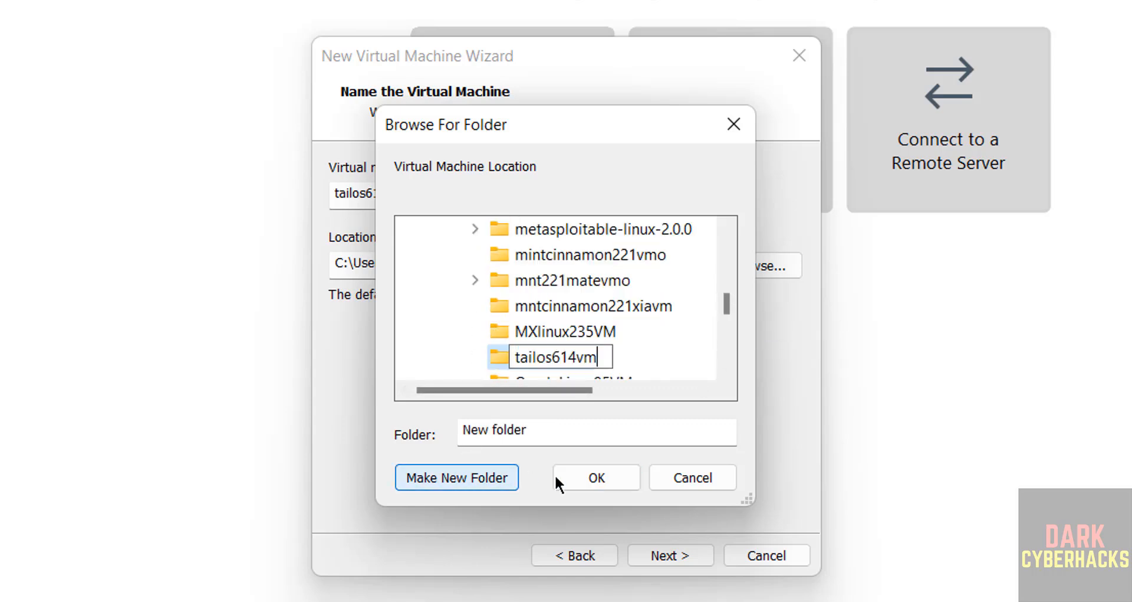
pyautogui.click(575, 472)
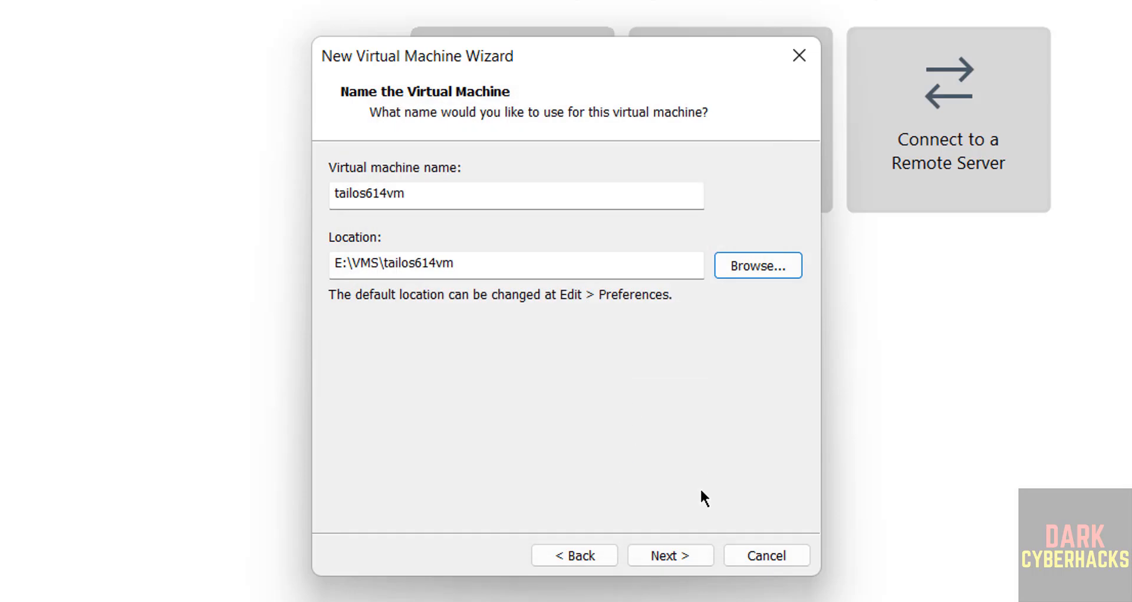
pyautogui.click(675, 555)
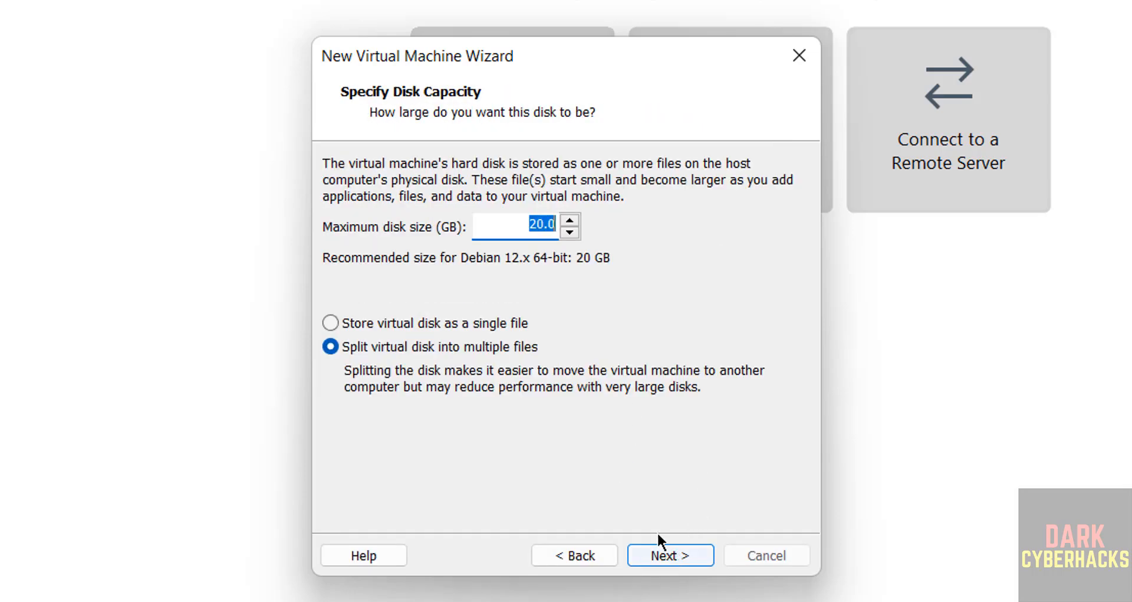
# Step: Set the maximum disk size to 50 GB and store the virtual disk as a single file
pyautogui.click(376, 319)
pyautogui.doubleClick(521, 230)
pyautogui.click(521, 230)
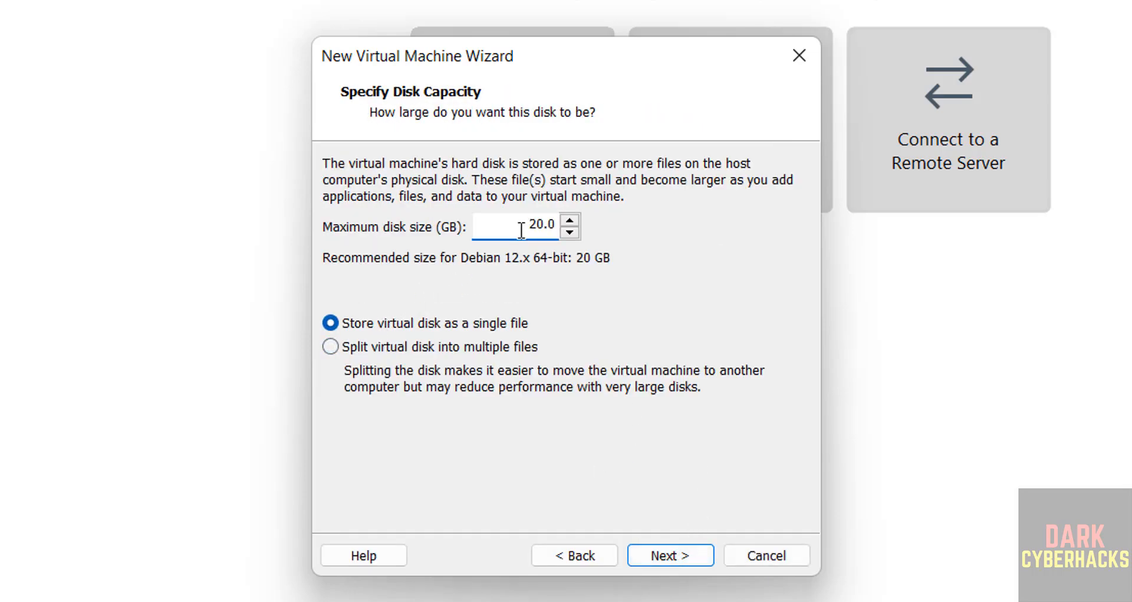
pyautogui.write('10')
pyautogui.press('BackSpace')
pyautogui.press('BackSpace')
pyautogui.write('5')
pyautogui.press('Delete')
pyautogui.click(677, 555)
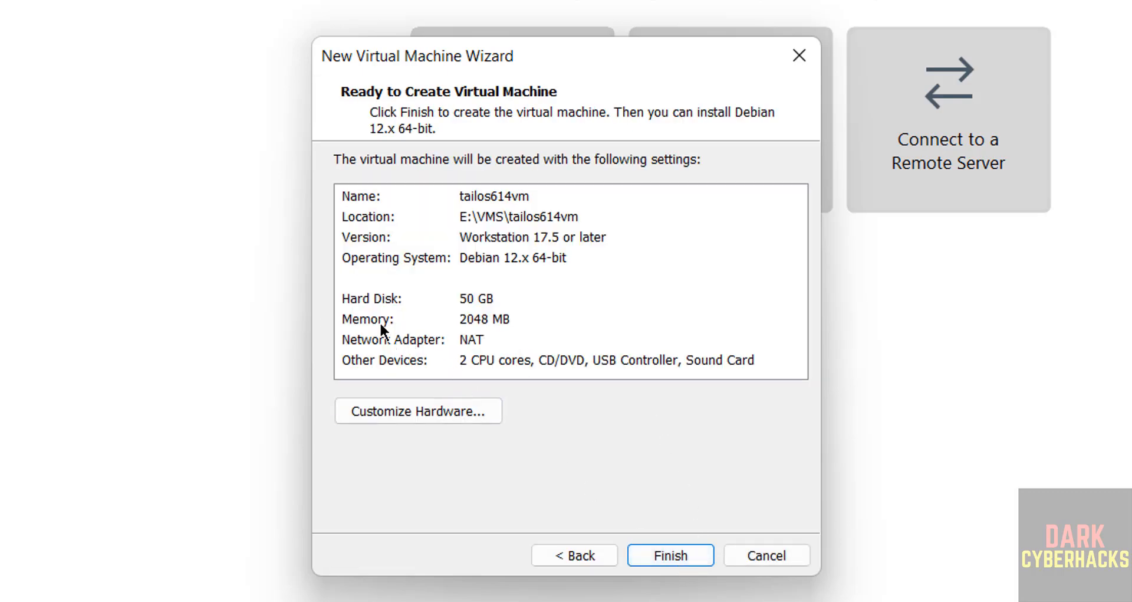
# Step: Set the virtual machine's memory to 4096 MB in the hardware customization and finish creating the machine
pyautogui.click(369, 315)
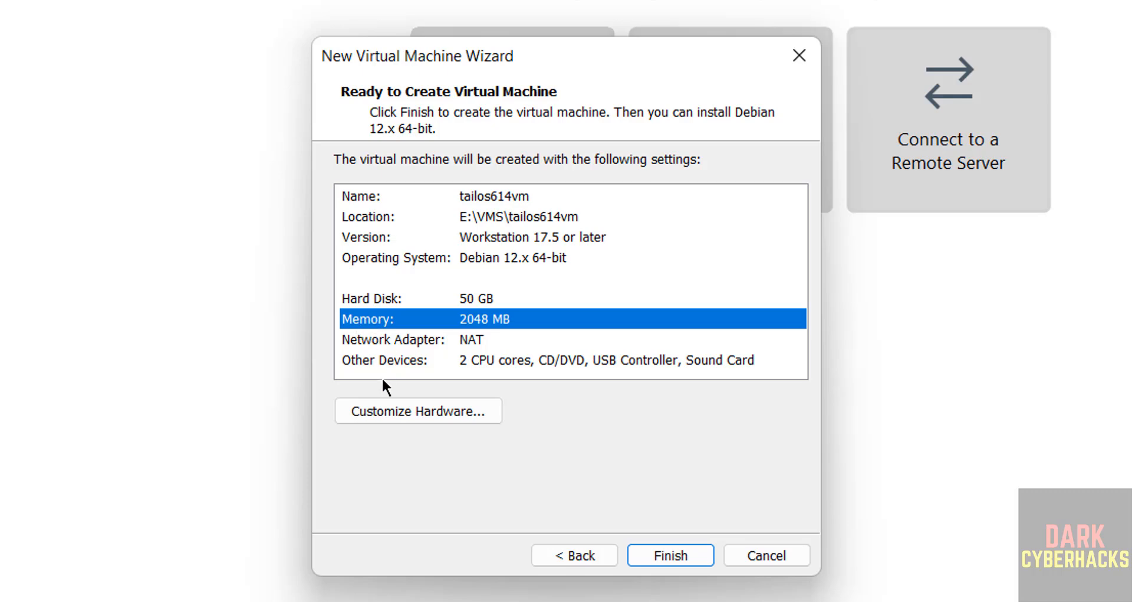
pyautogui.click(362, 410)
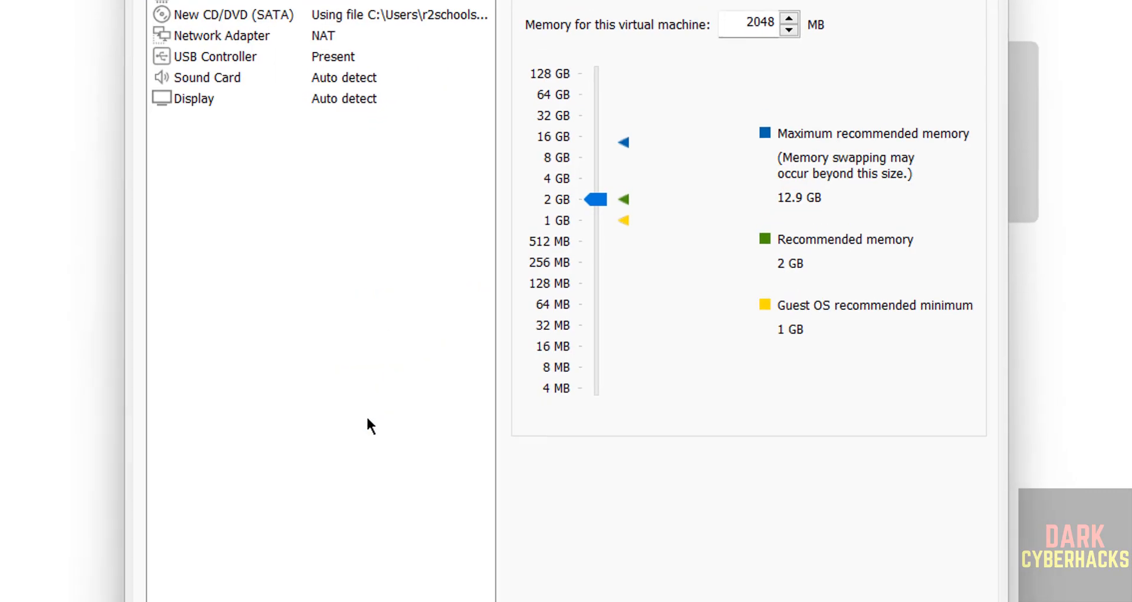
pyautogui.doubleClick(762, 18)
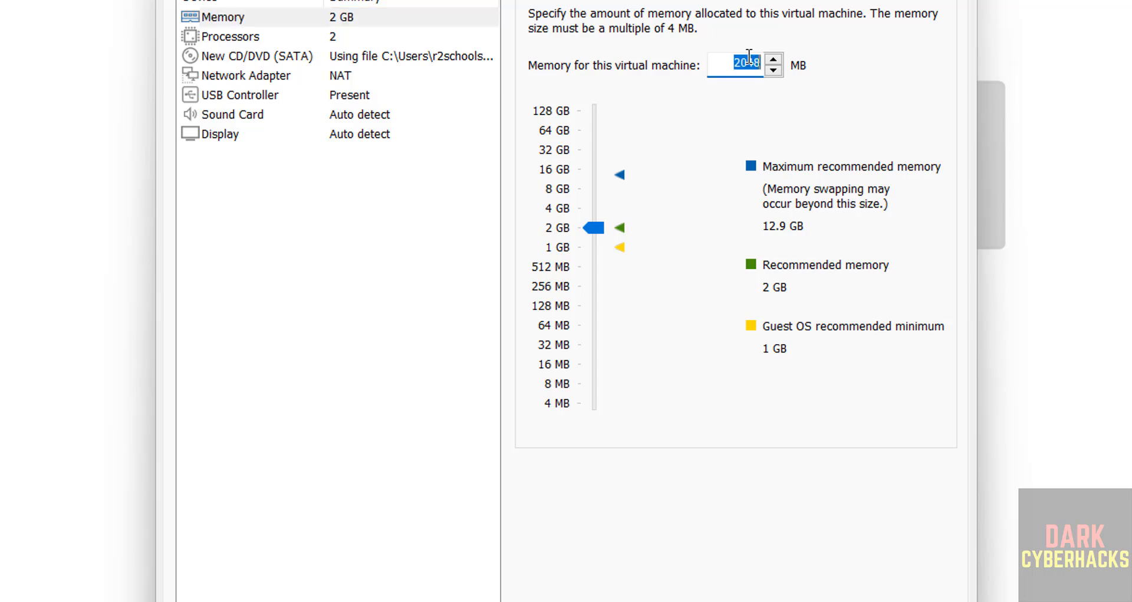
pyautogui.write('4096')
pyautogui.click(592, 206)
pyautogui.click(841, 601)
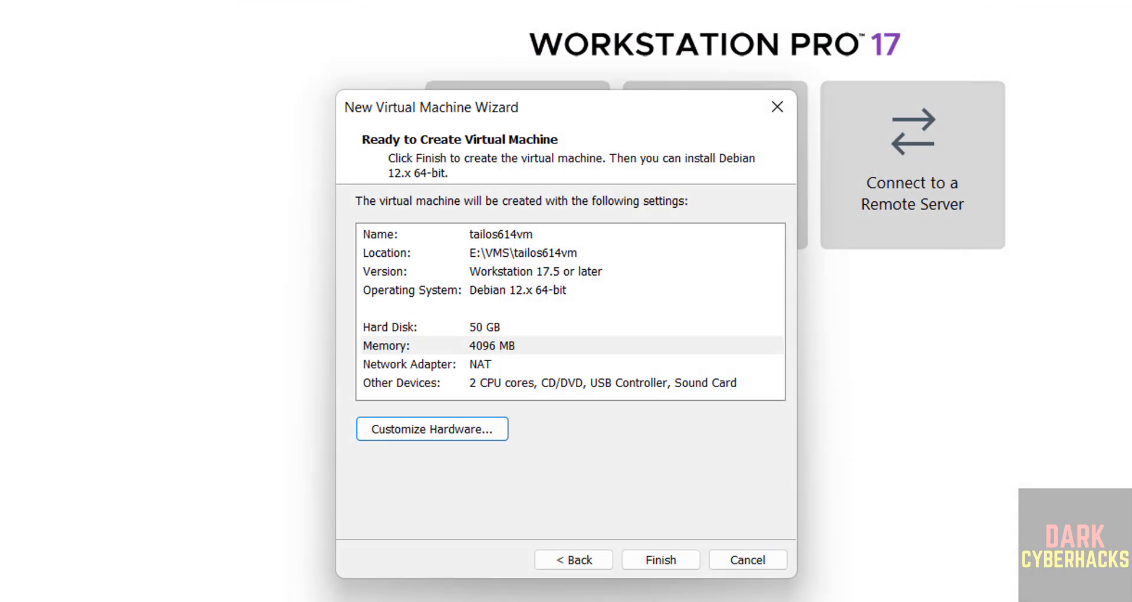
pyautogui.click(661, 560)
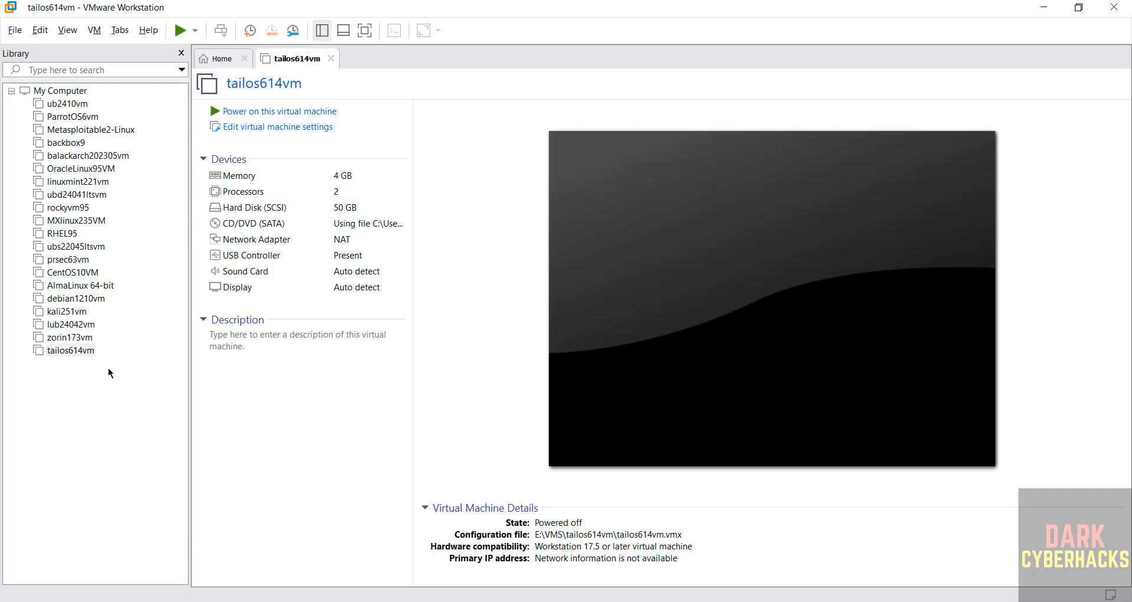
pyautogui.rightClick(77, 352)
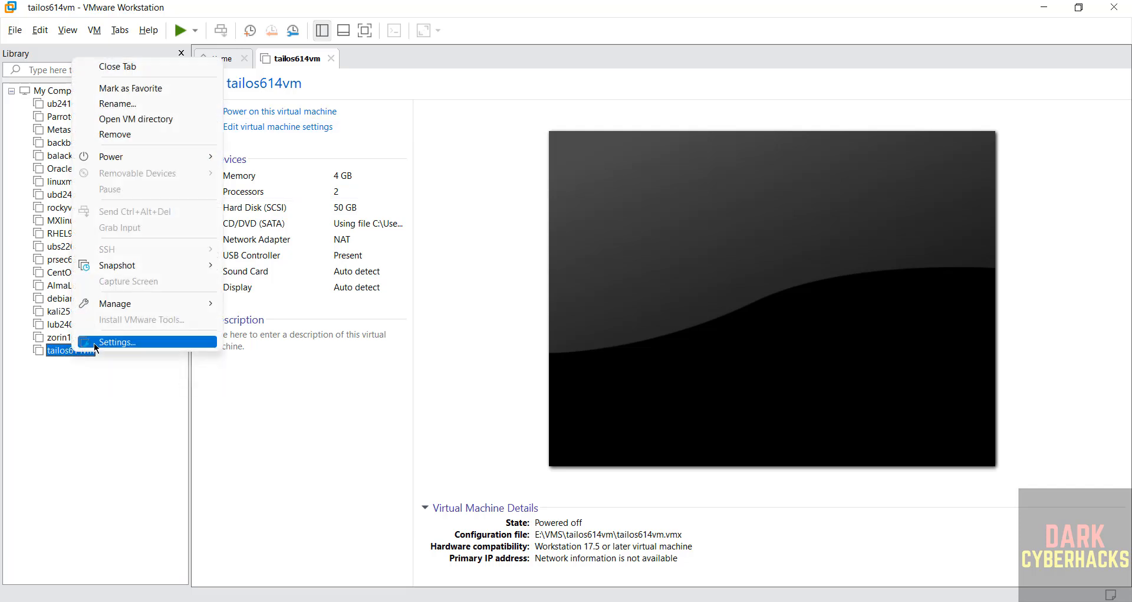
pyautogui.click(96, 31)
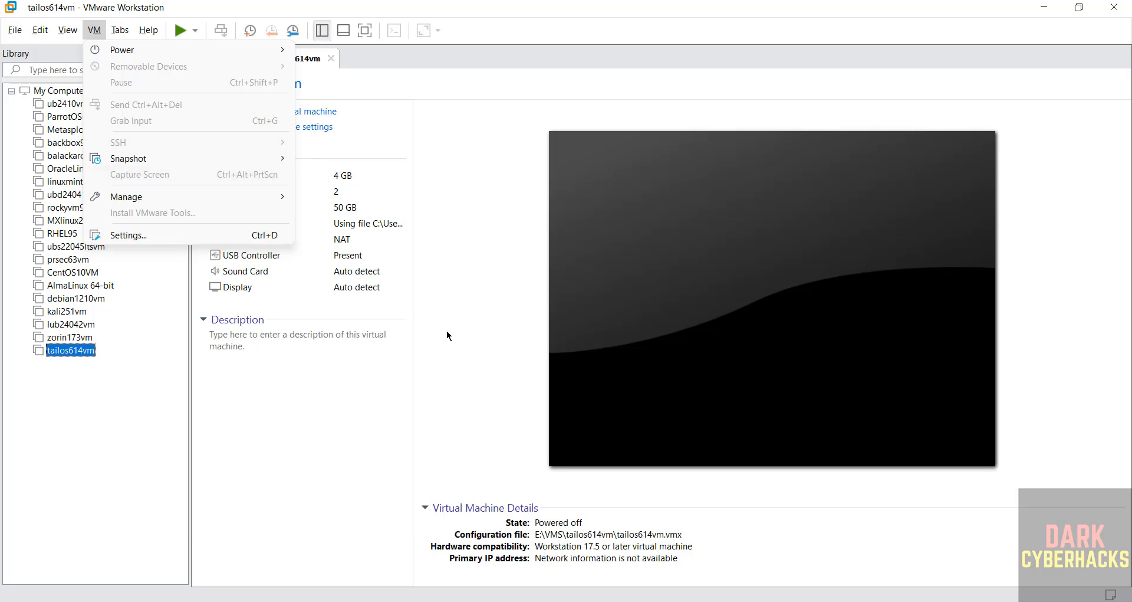
pyautogui.click(468, 339)
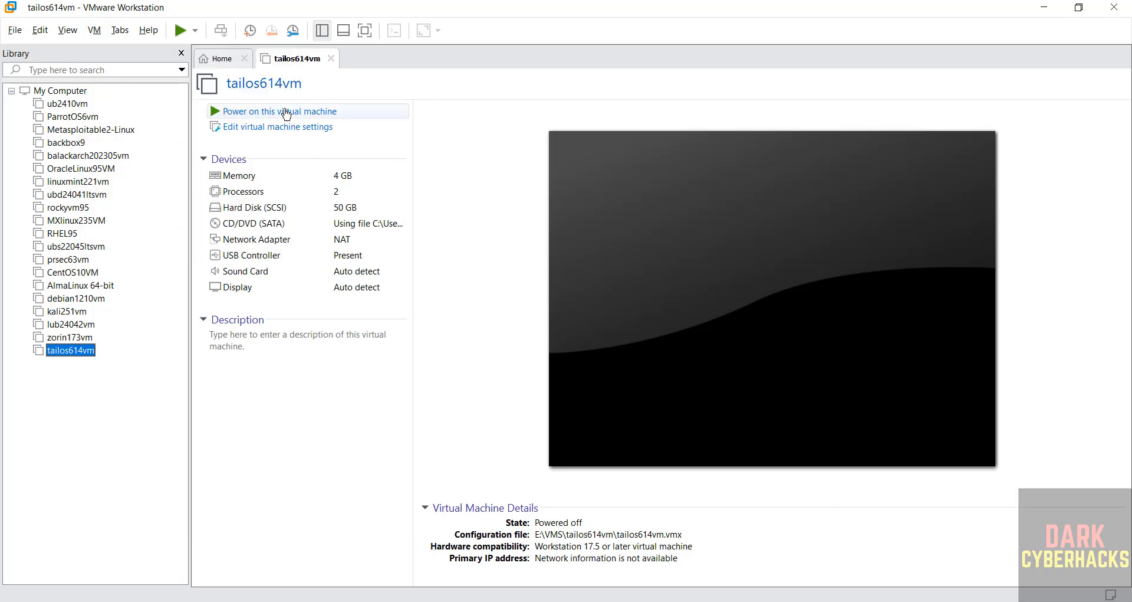
# Step: Power on the tailos614vm virtual machine and boot the Tails 6.14.1 entry
pyautogui.click(91, 7)
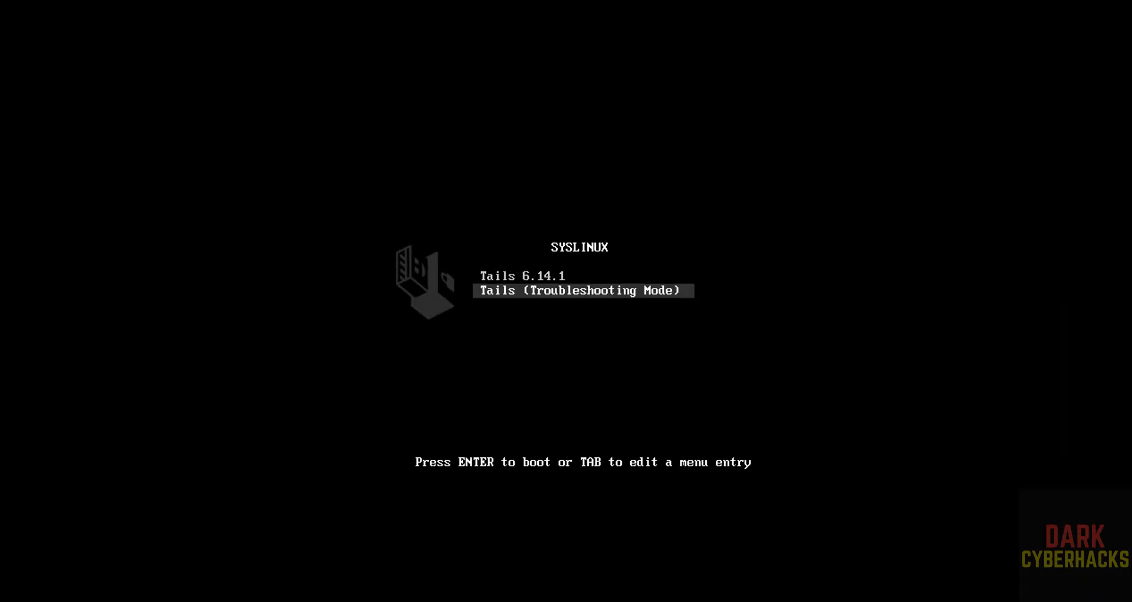
pyautogui.press('Up')
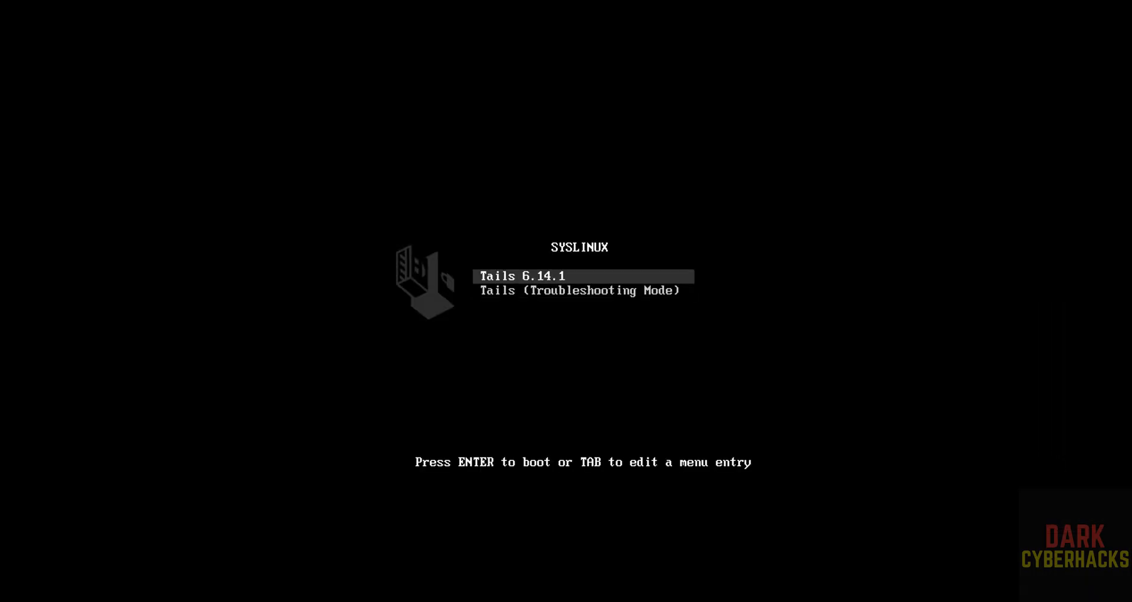
pyautogui.press('Return')
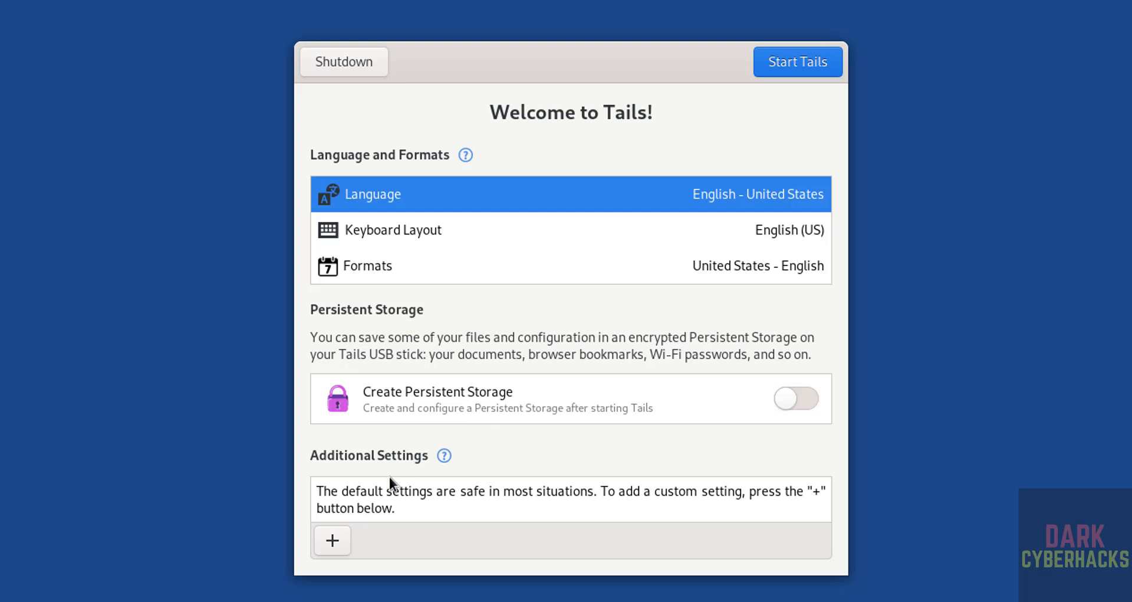
pyautogui.click(392, 201)
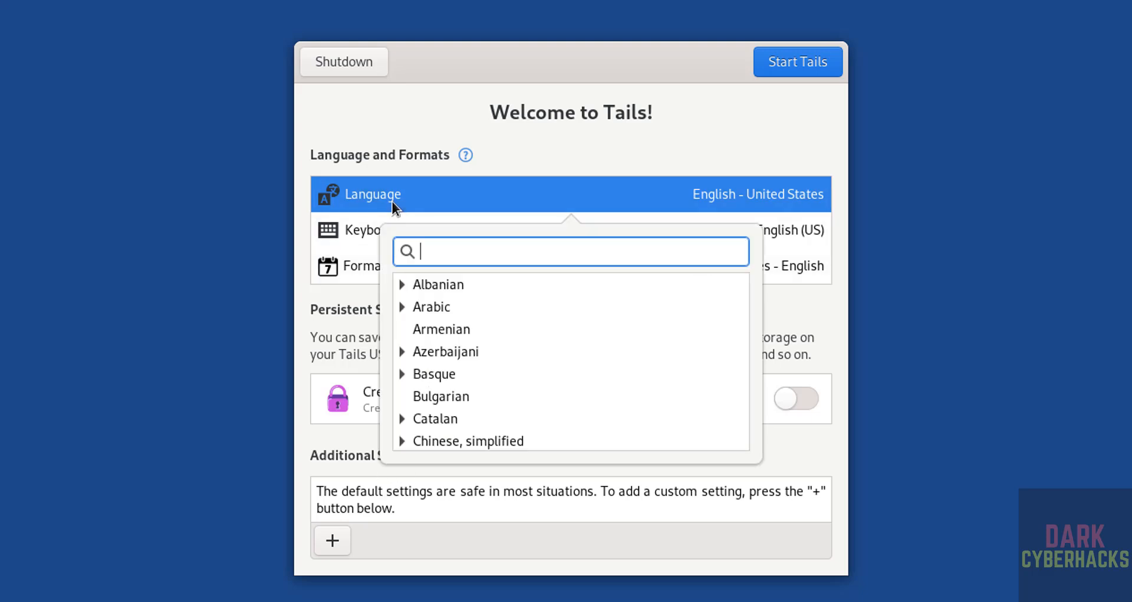
pyautogui.click(459, 178)
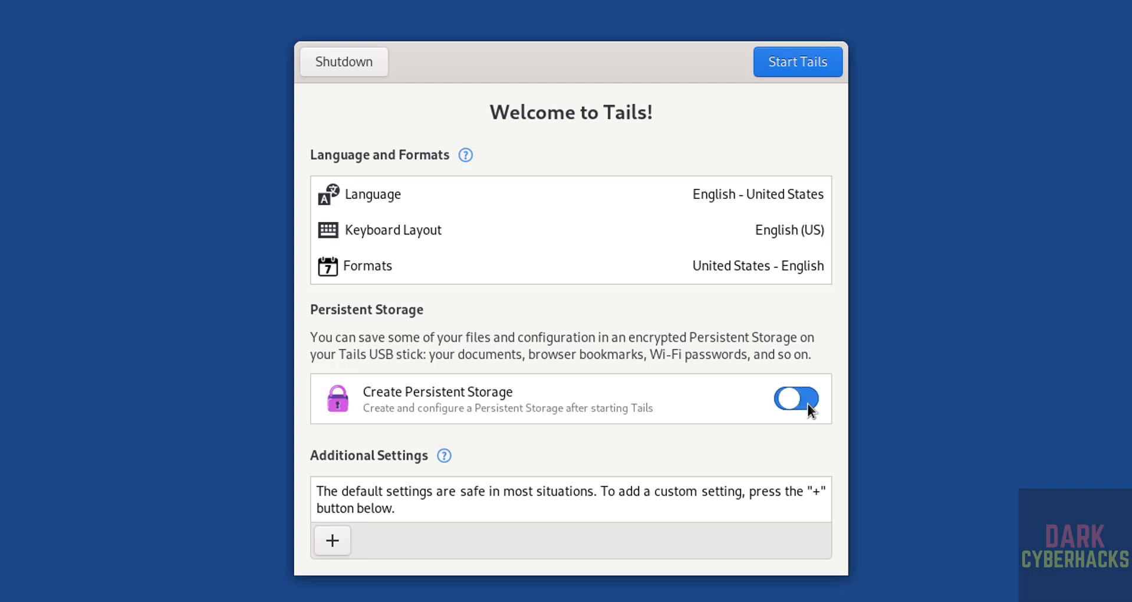
# Step: Add an administration password to the additional settings by entering and confirming the password
pyautogui.click(332, 540)
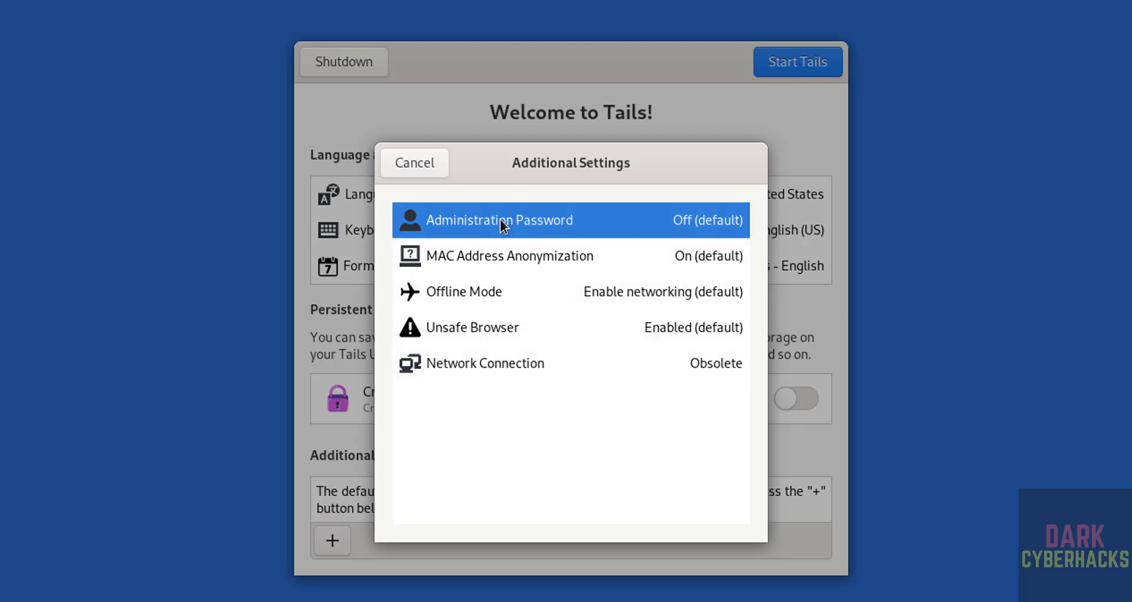
pyautogui.click(691, 223)
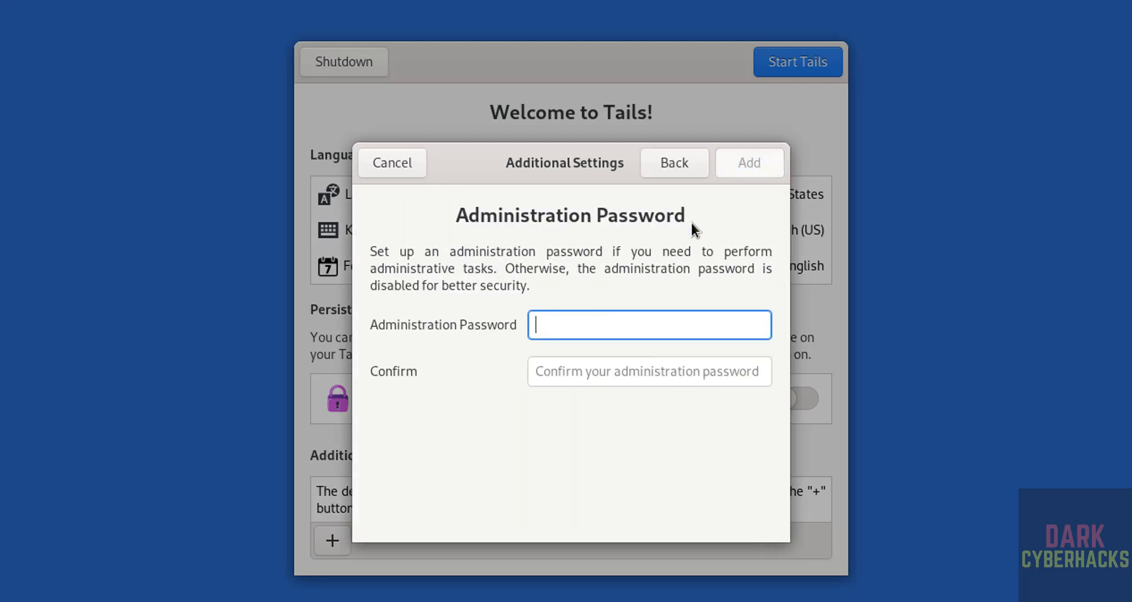
pyautogui.write('•••••••••')
pyautogui.press('Tab')
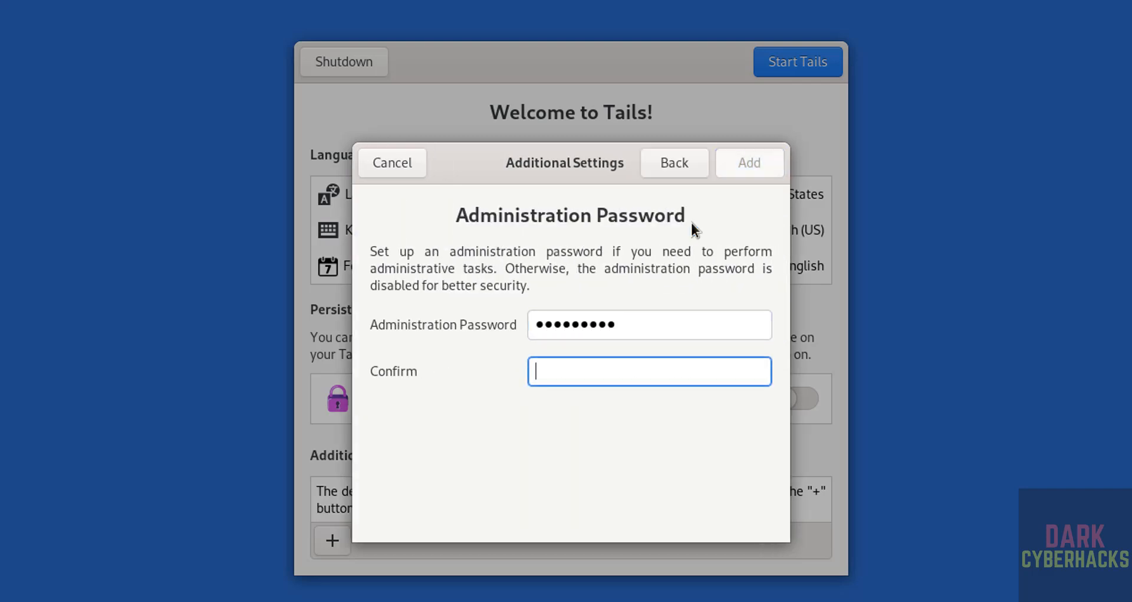
pyautogui.write('•••••••••')
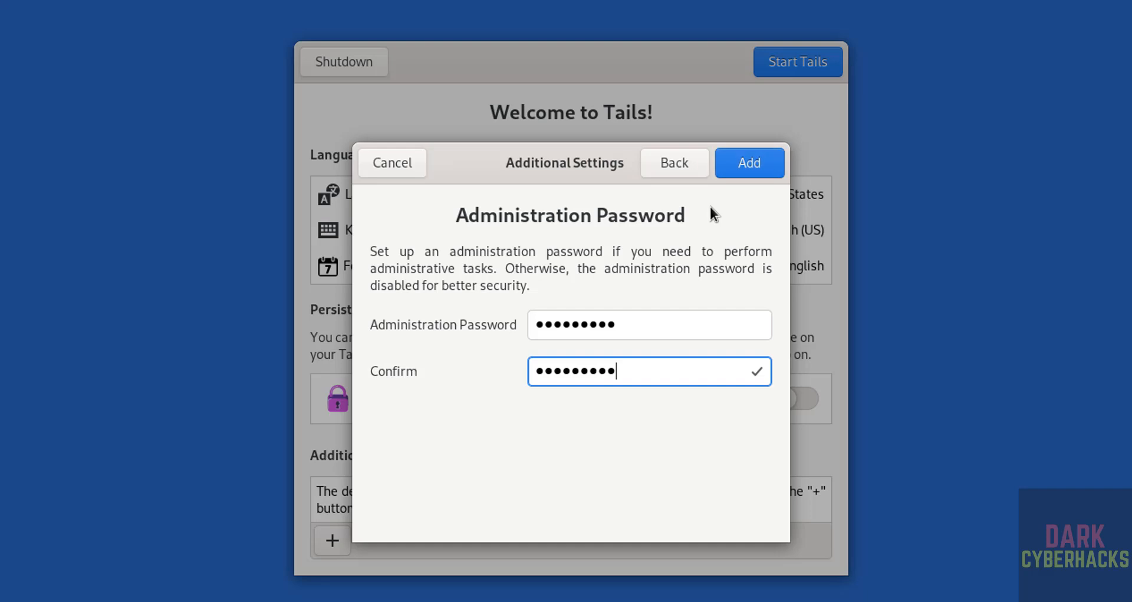
pyautogui.click(769, 167)
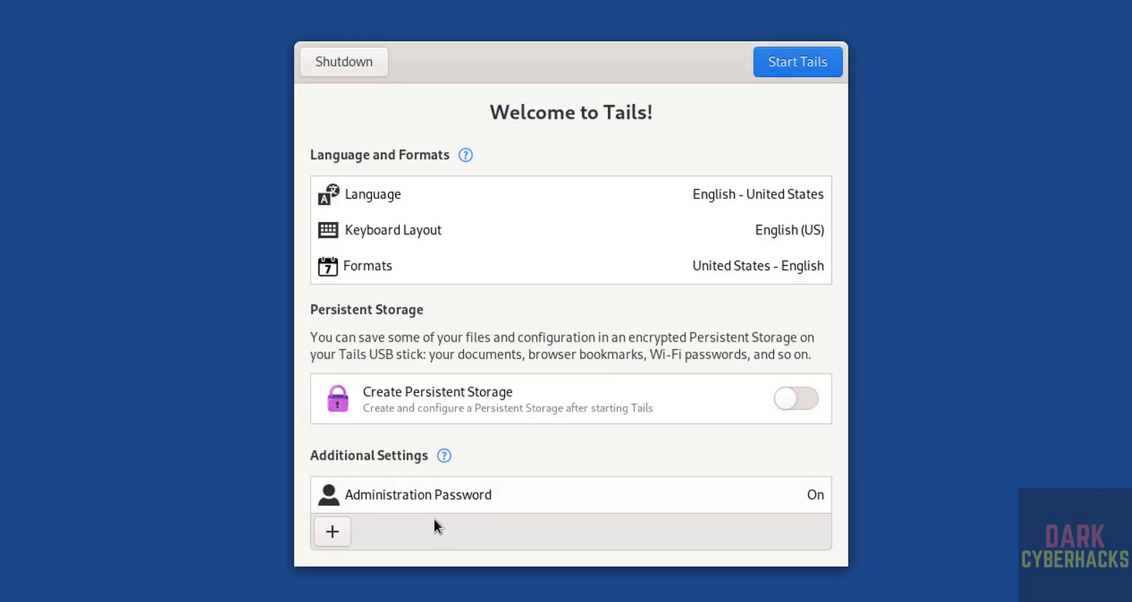
pyautogui.click(328, 532)
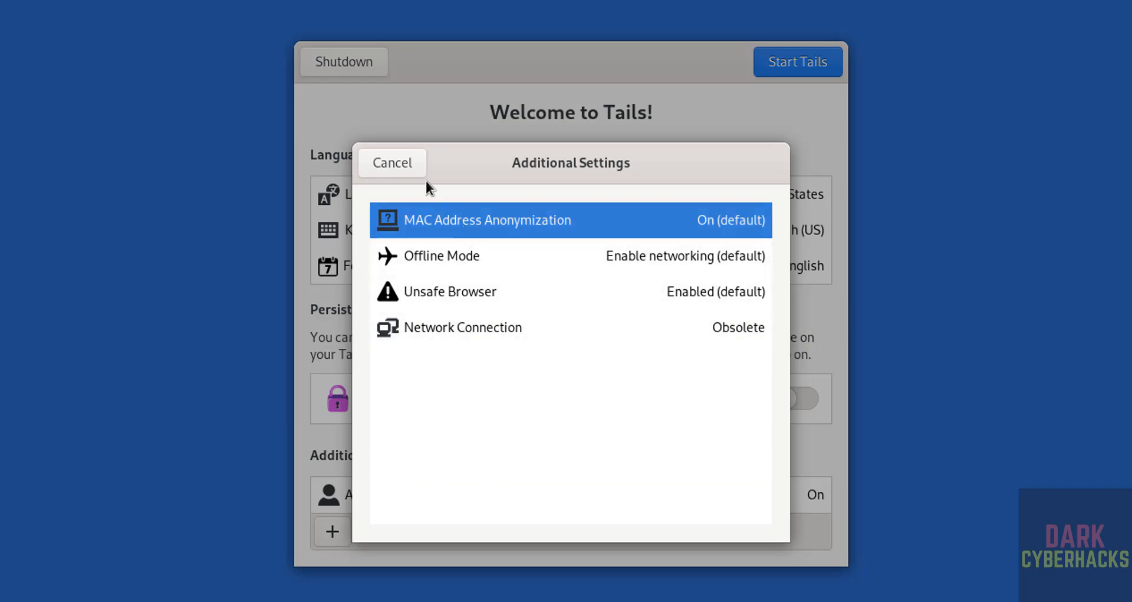
pyautogui.click(388, 162)
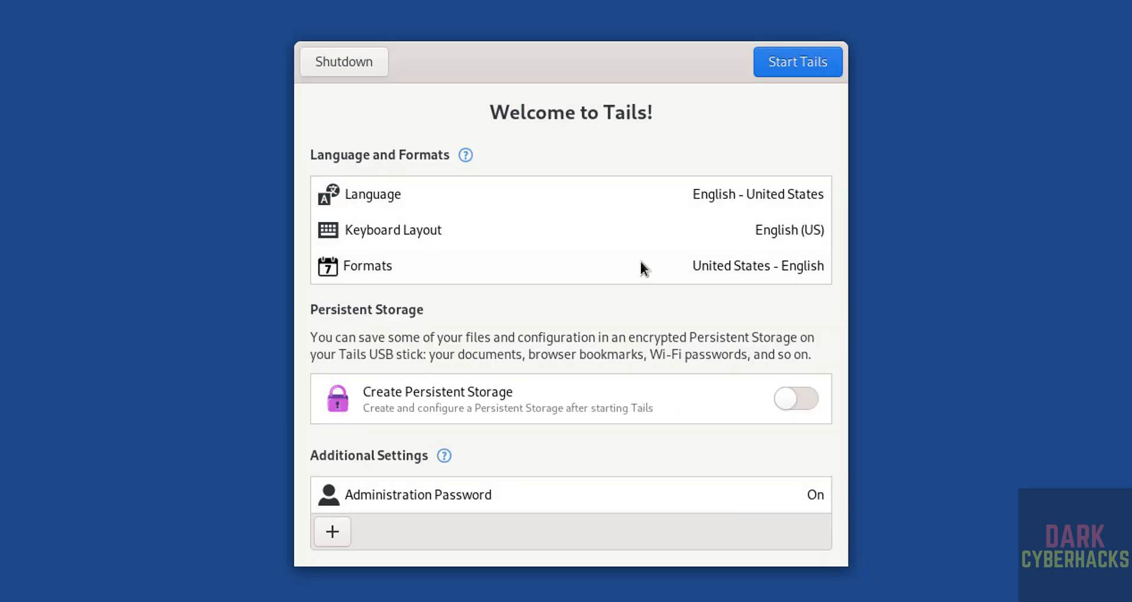
# Step: Start Tails and connect to Tor automatically without configuring a bridge
pyautogui.click(808, 73)
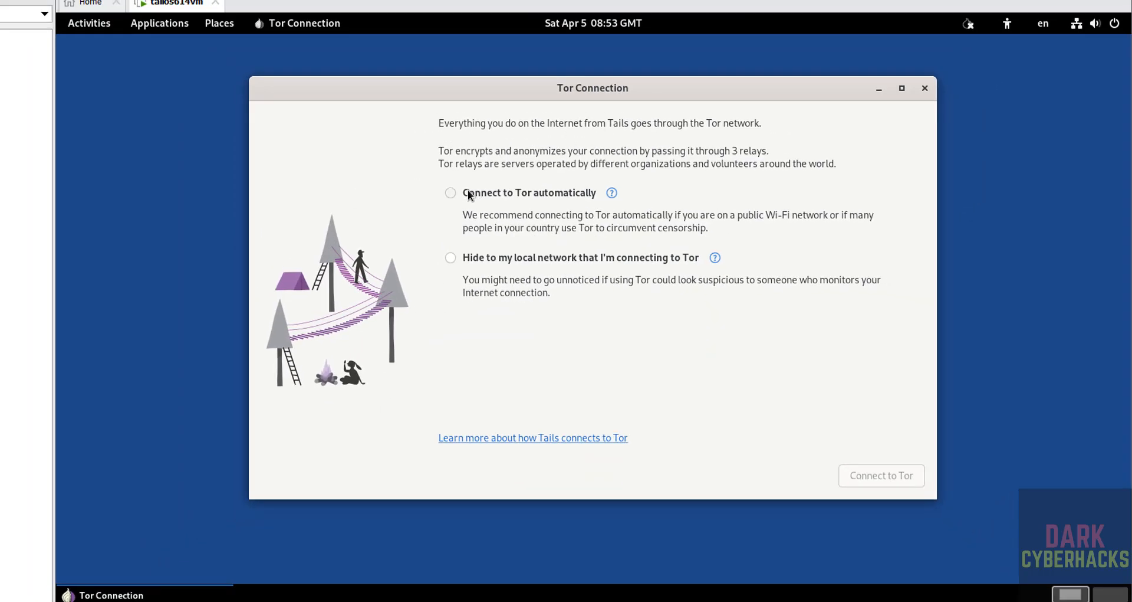
pyautogui.click(471, 197)
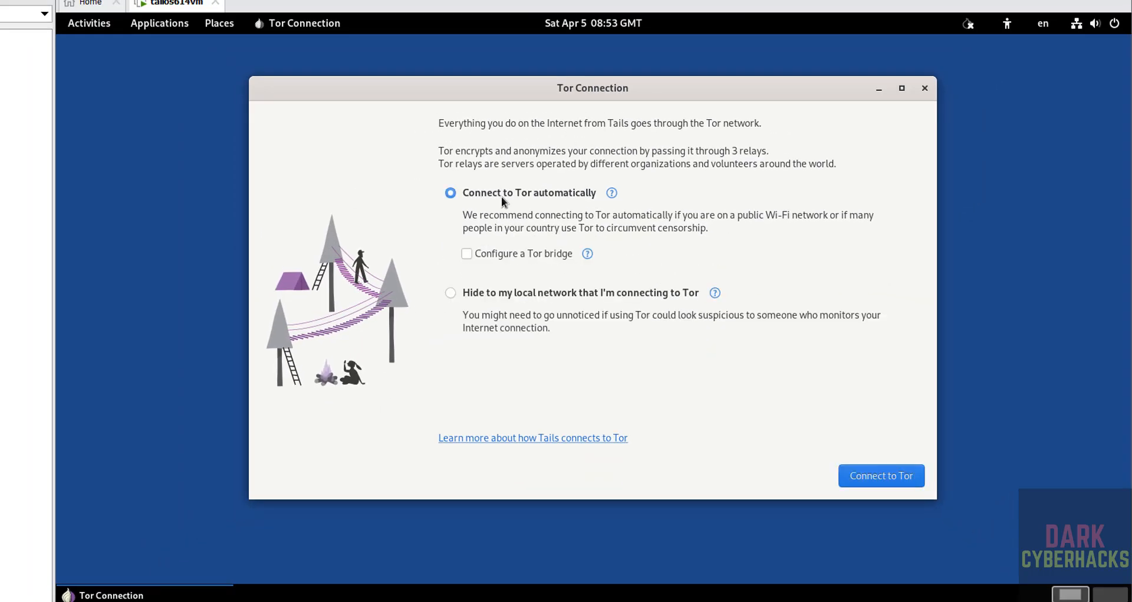
pyautogui.click(856, 475)
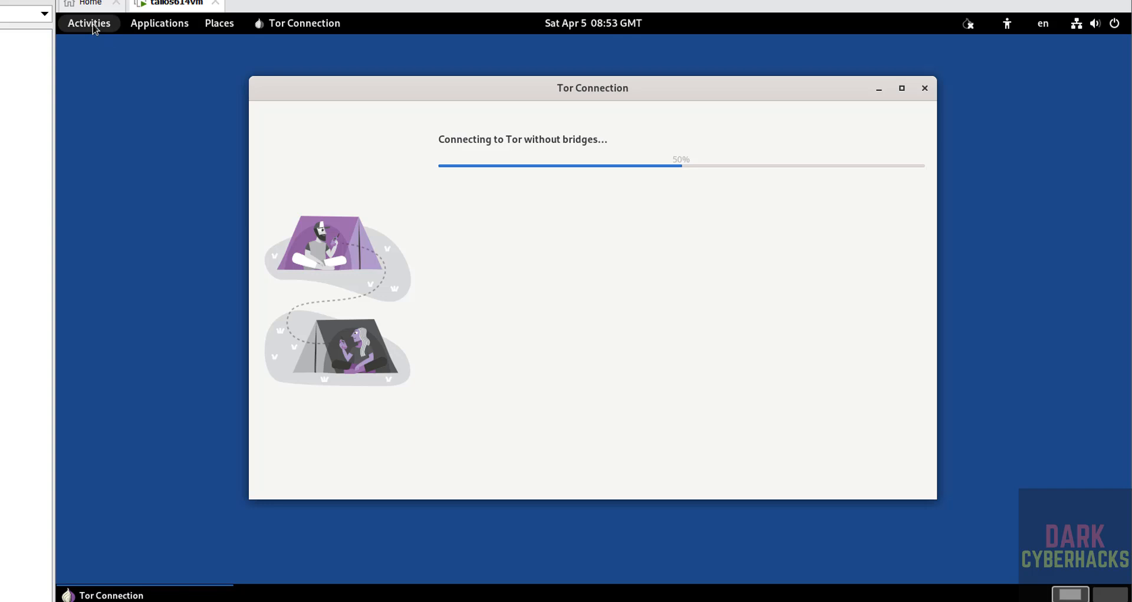
# Step: Open a terminal and display the operating system details in /etc/os-release with the more command
pyautogui.click(93, 25)
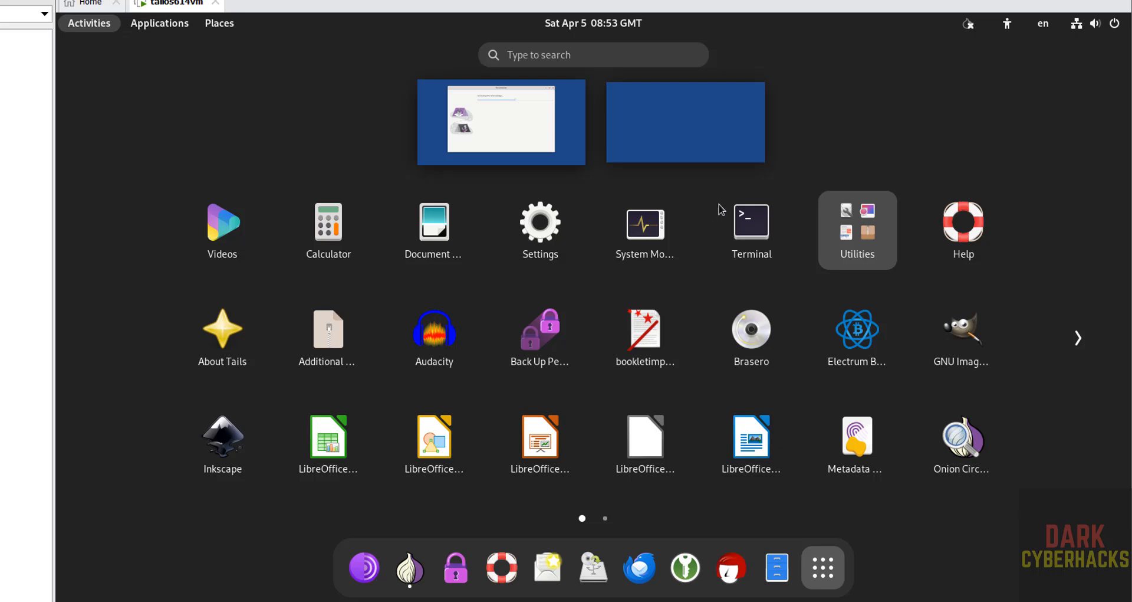
pyautogui.click(748, 224)
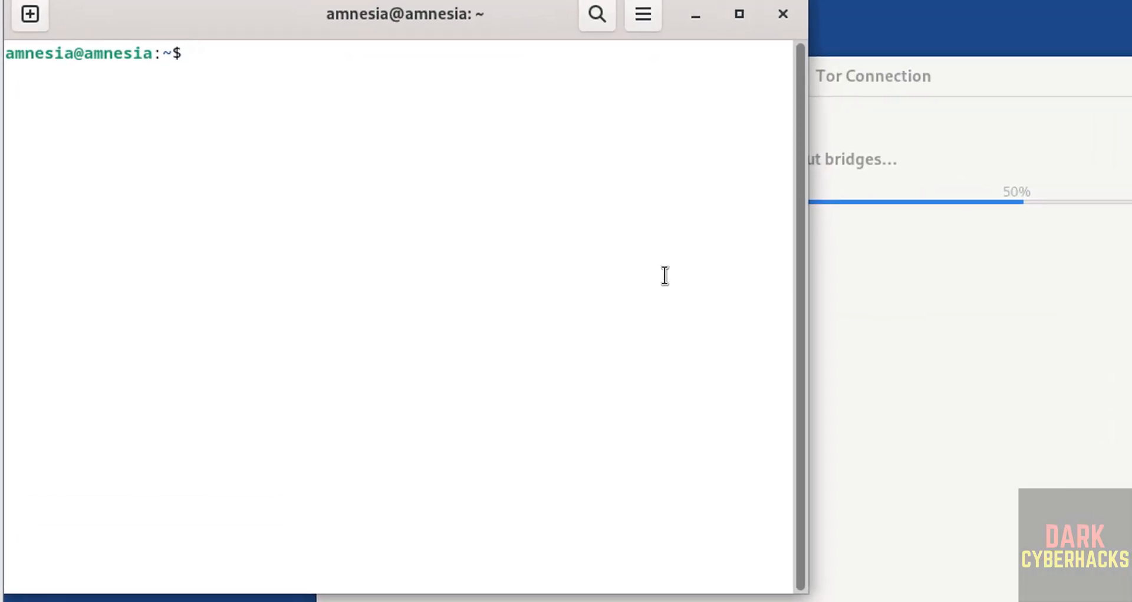
pyautogui.write('more /etc/os-')
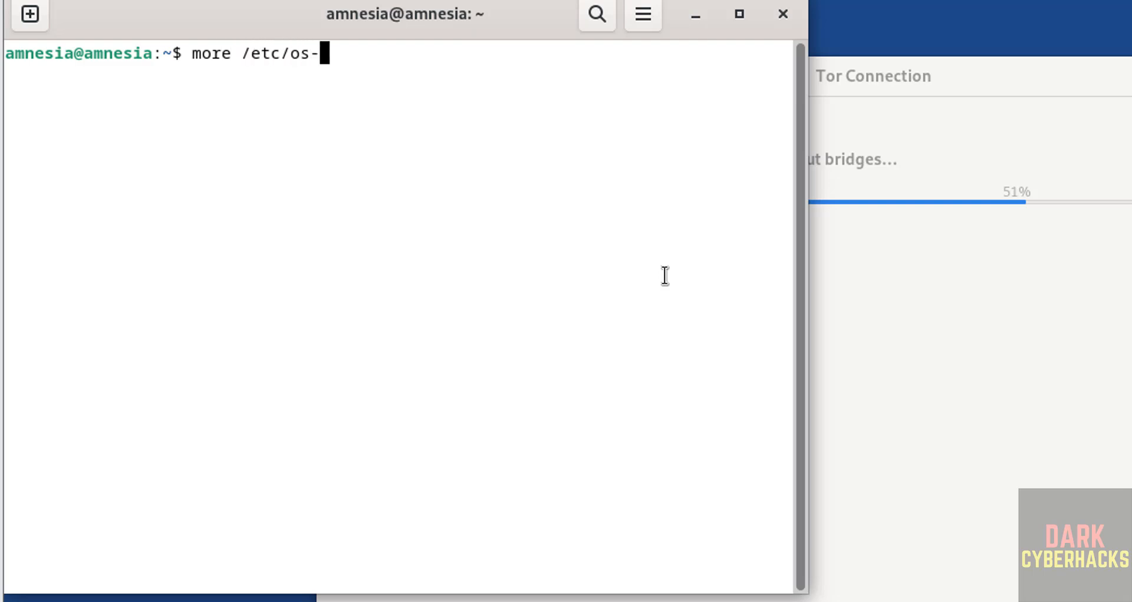
pyautogui.press('Tab')
pyautogui.press('Return')
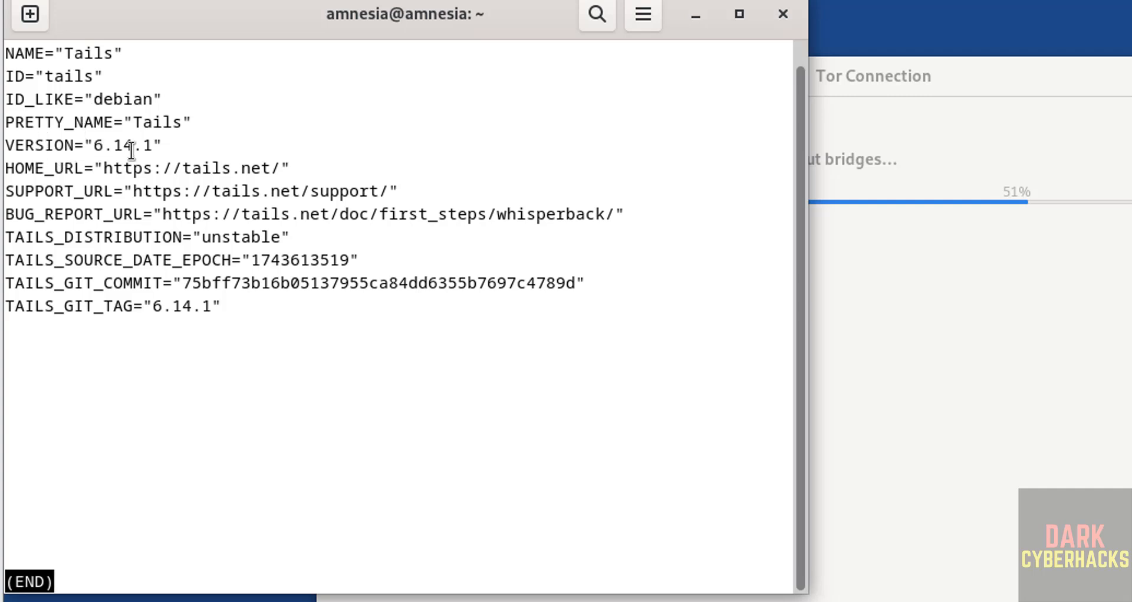
pyautogui.press('q')
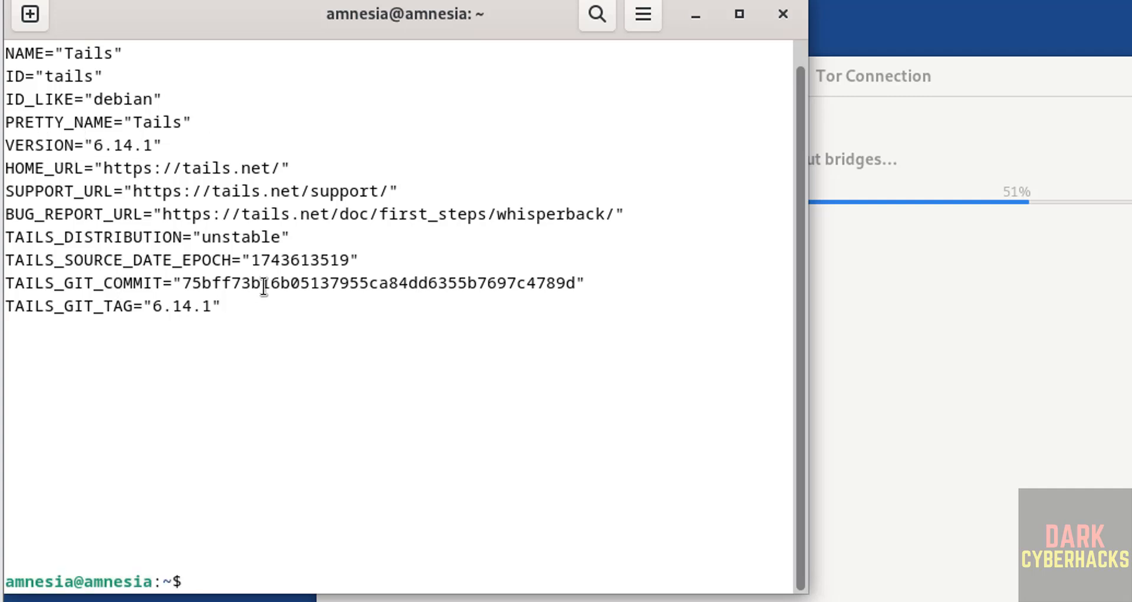
# Step: Clear the terminal and try to show the network interfaces with ifconfig
pyautogui.hotkey('ctrl', 'l')
pyautogui.write('ifconfig')
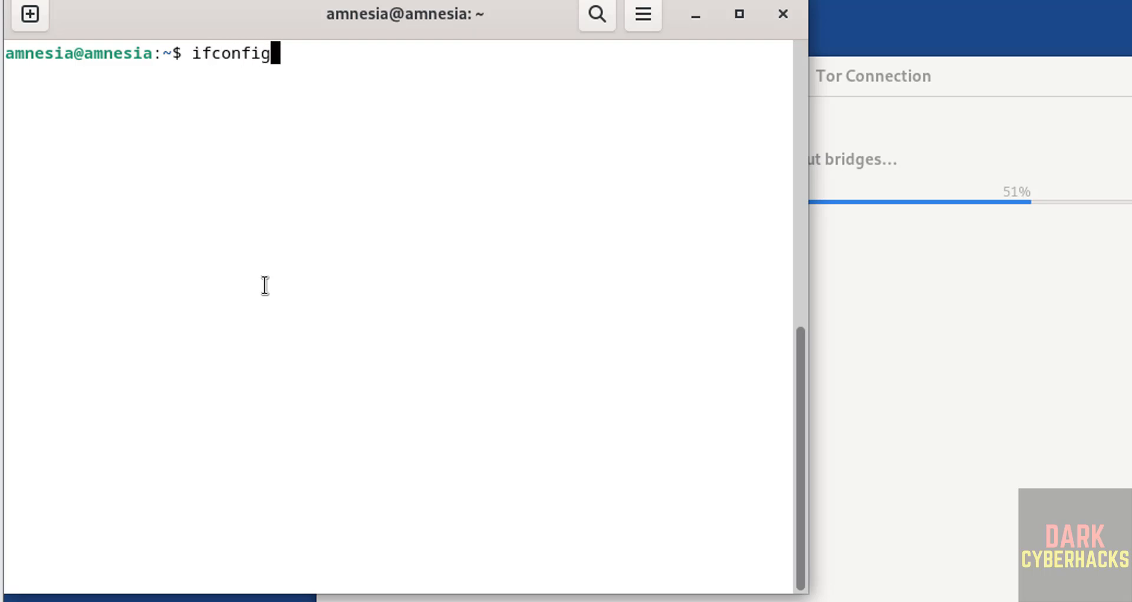
pyautogui.press('Return')
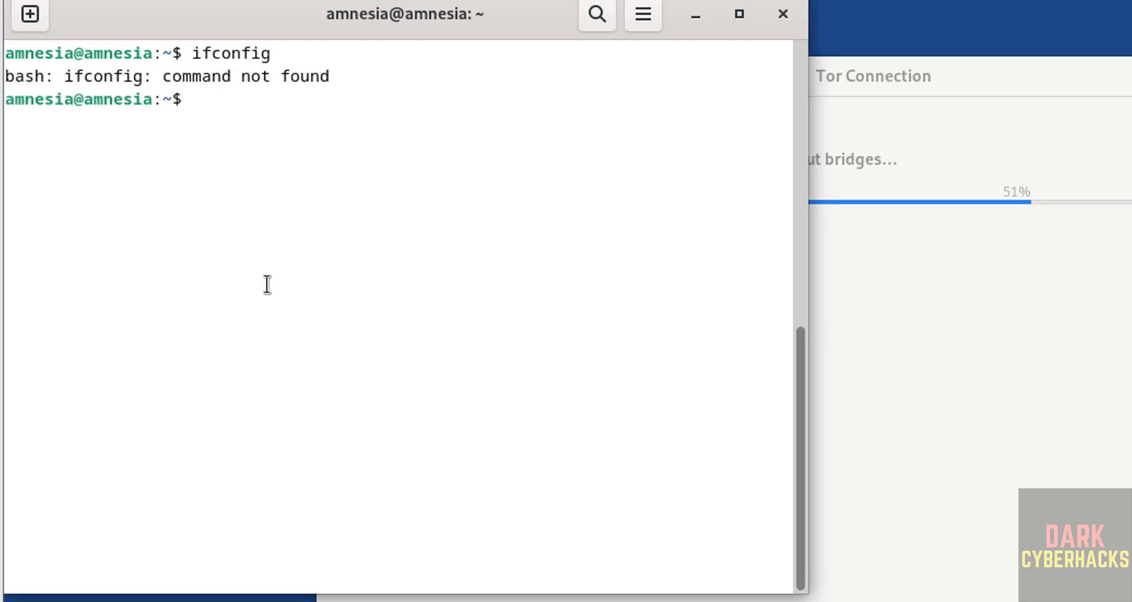
# Step: List the network interface addresses with ip addr, and clear the terminal after viewing them
pyautogui.write('ip addr')
pyautogui.press('Return')
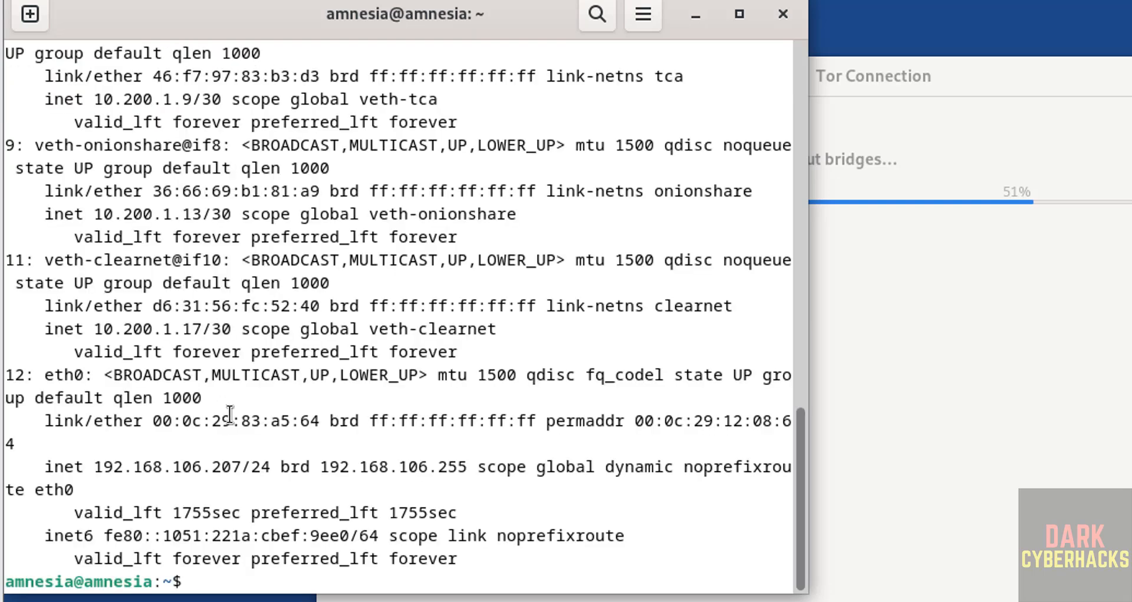
pyautogui.hotkey('ctrl', 'l')
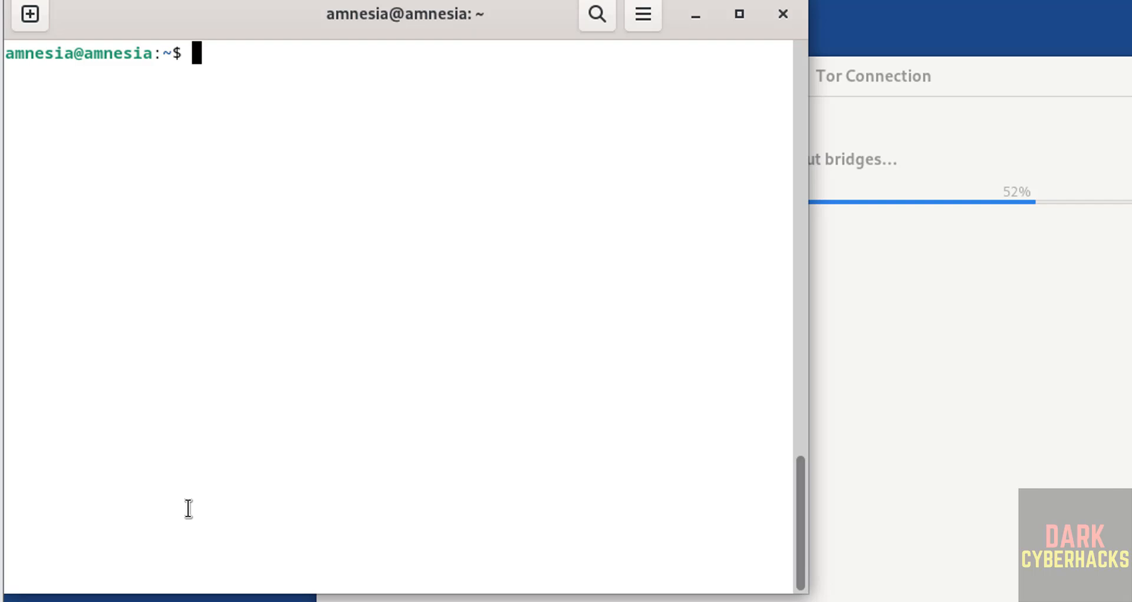
# Step: Run "sudo apt update && sudo apt upgrade" in the terminal, authenticating with the administration password
pyautogui.write('sudo a')
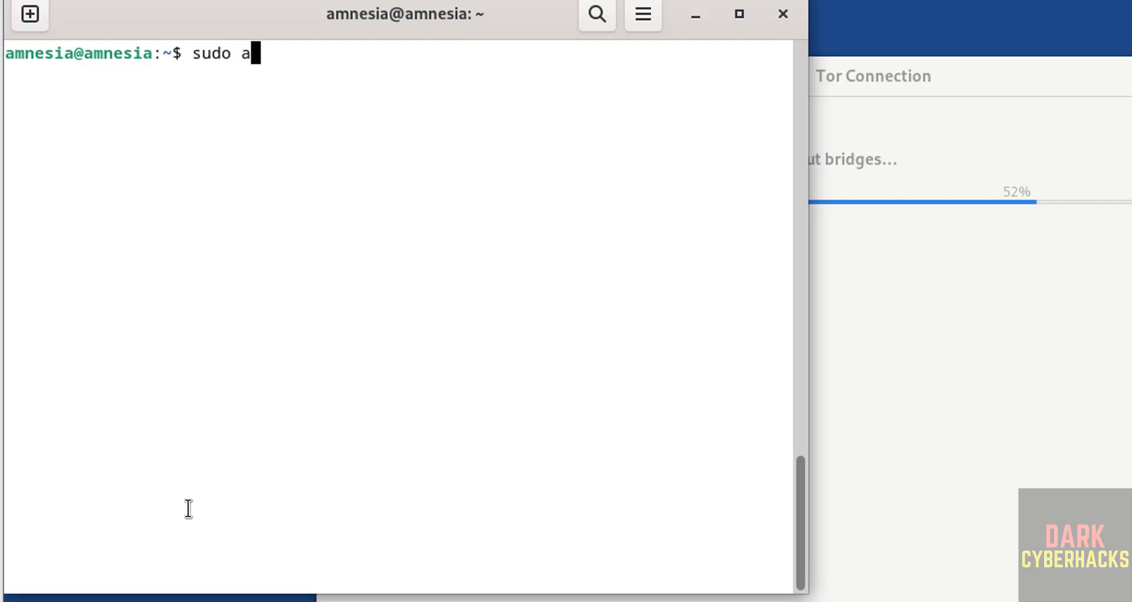
pyautogui.write('pt update && sud o')
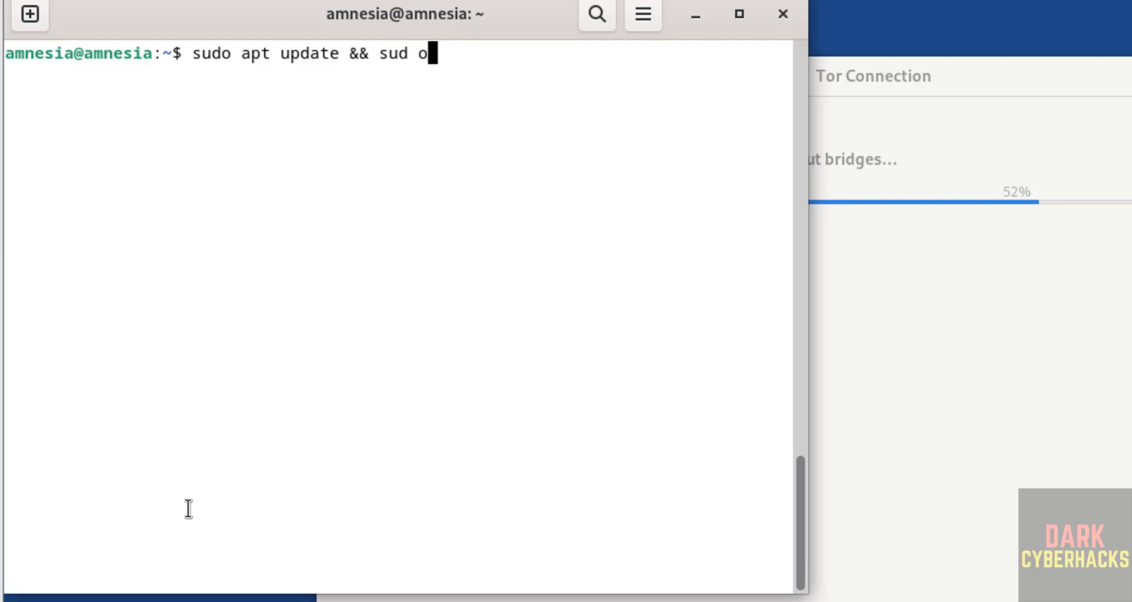
pyautogui.press('BackSpace')
pyautogui.press('BackSpace')
pyautogui.write('o apt up')
pyautogui.write('grade')
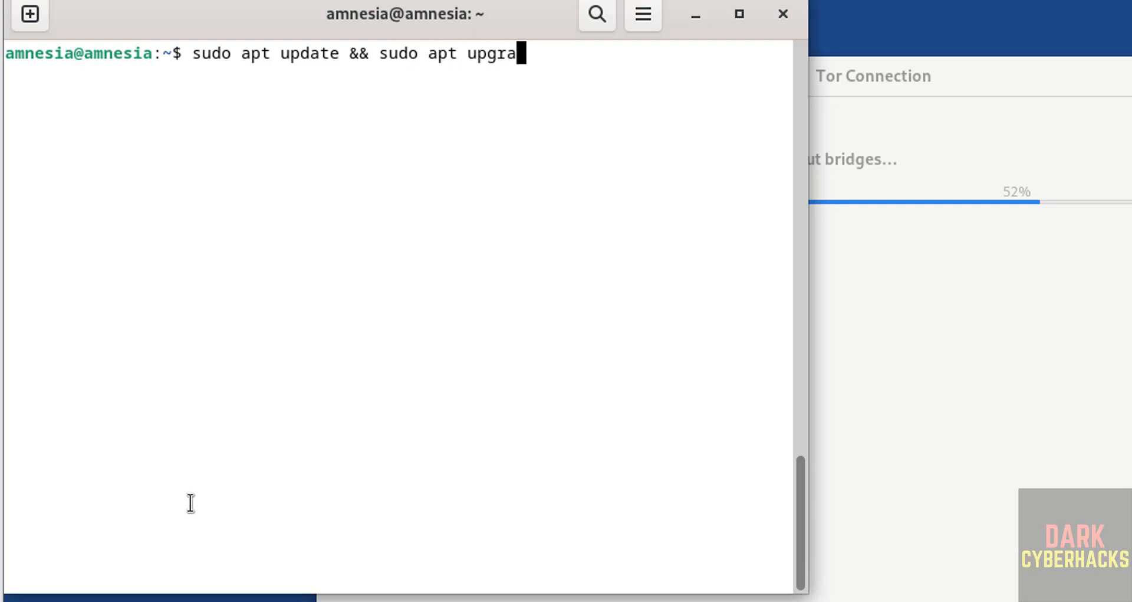
pyautogui.press('Return')
pyautogui.write('*********')
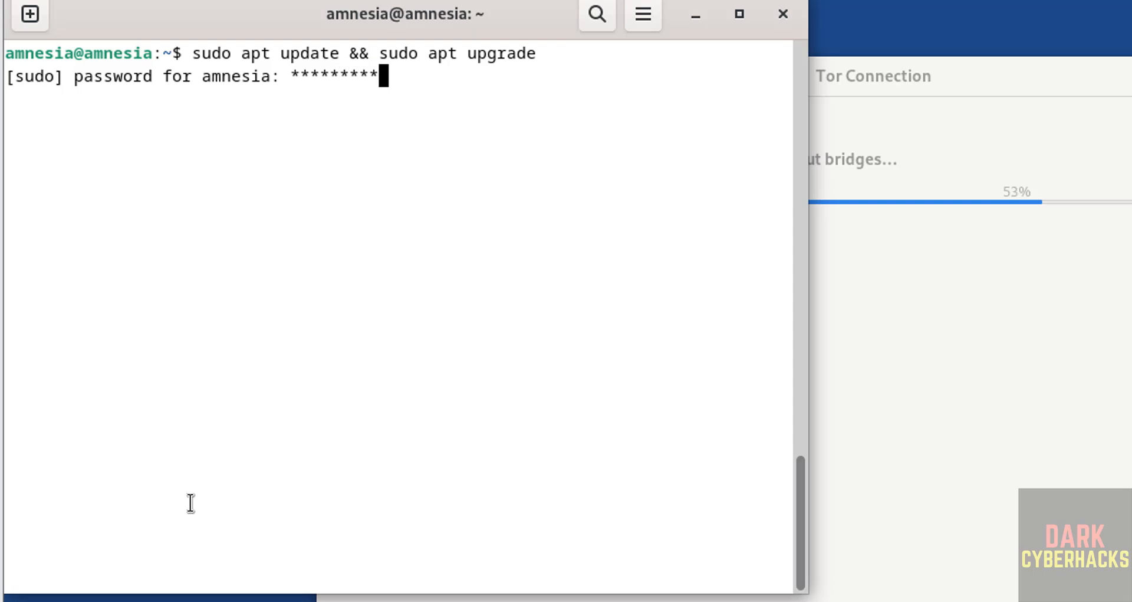
pyautogui.press('Return')
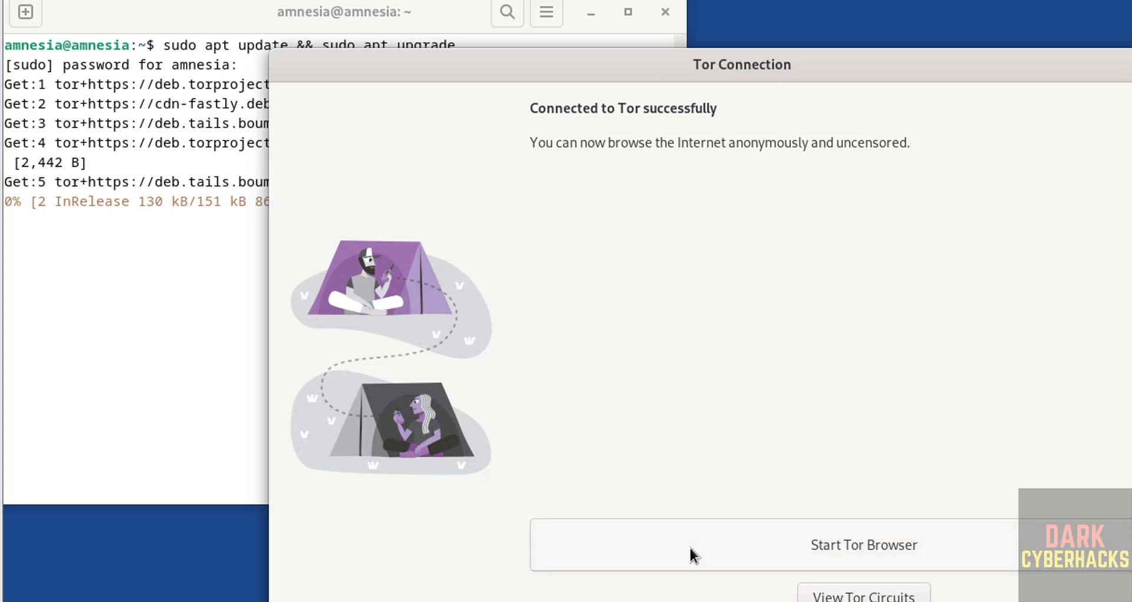
# Step: Start Tor Browser from the Tor Connection window and close its only tab
pyautogui.click(867, 549)
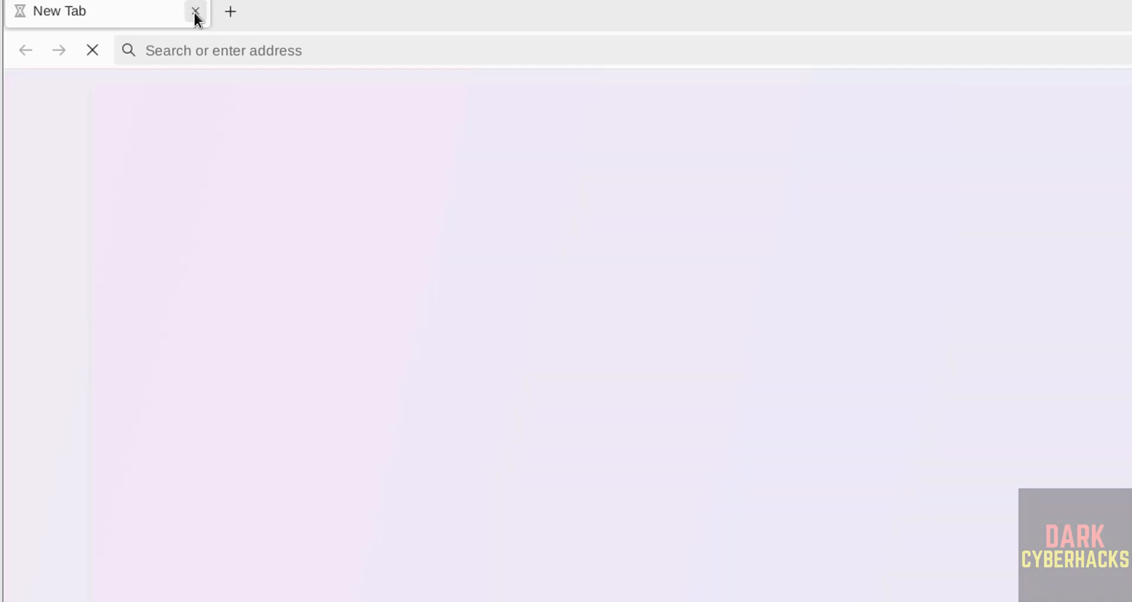
pyautogui.click(194, 11)
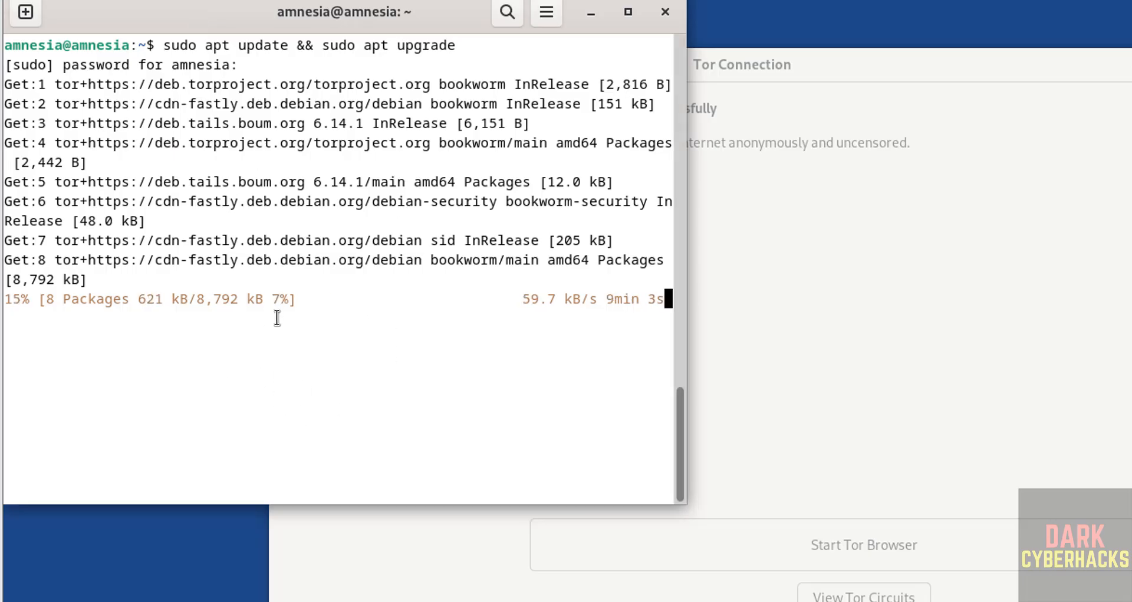